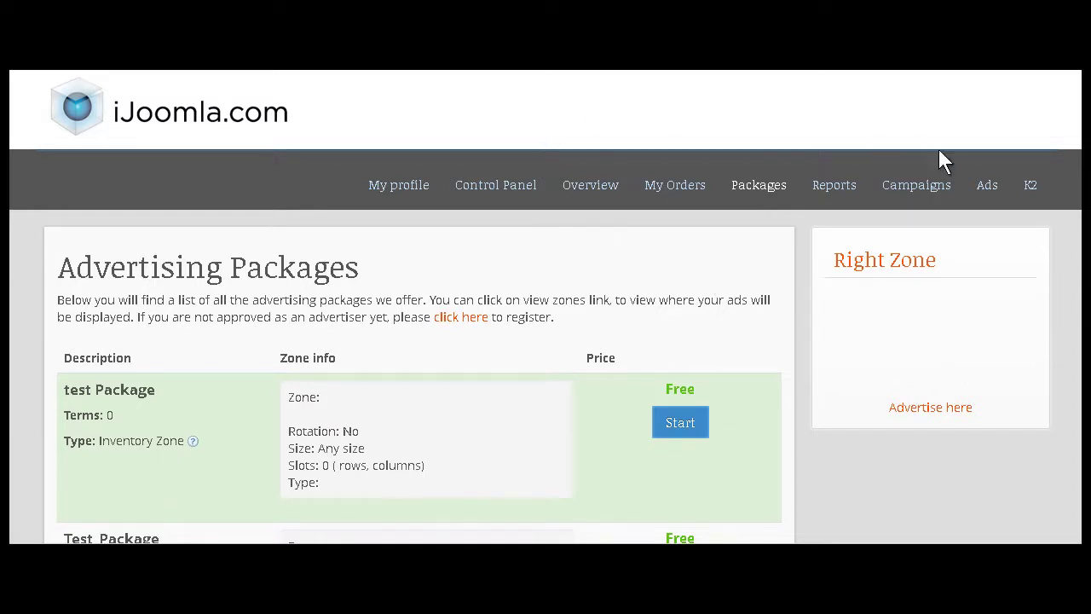
- Review the advertising packages listed on the public Packages page, including their zone info, terms and prices
scroll(738, 239, "down", 3)
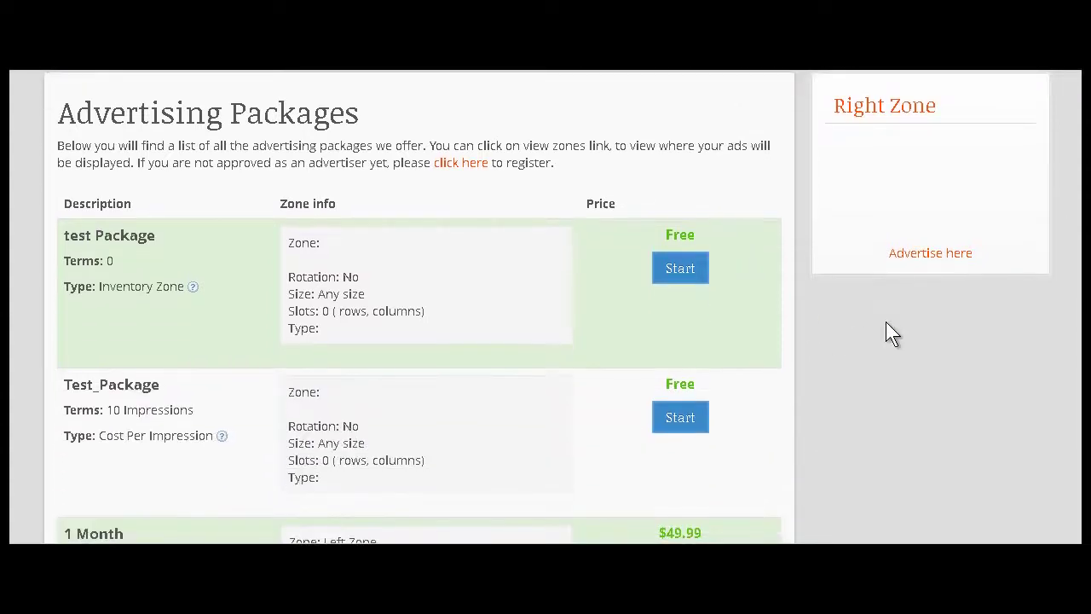
scroll(886, 322, "up", 2)
scroll(861, 281, "up", 1)
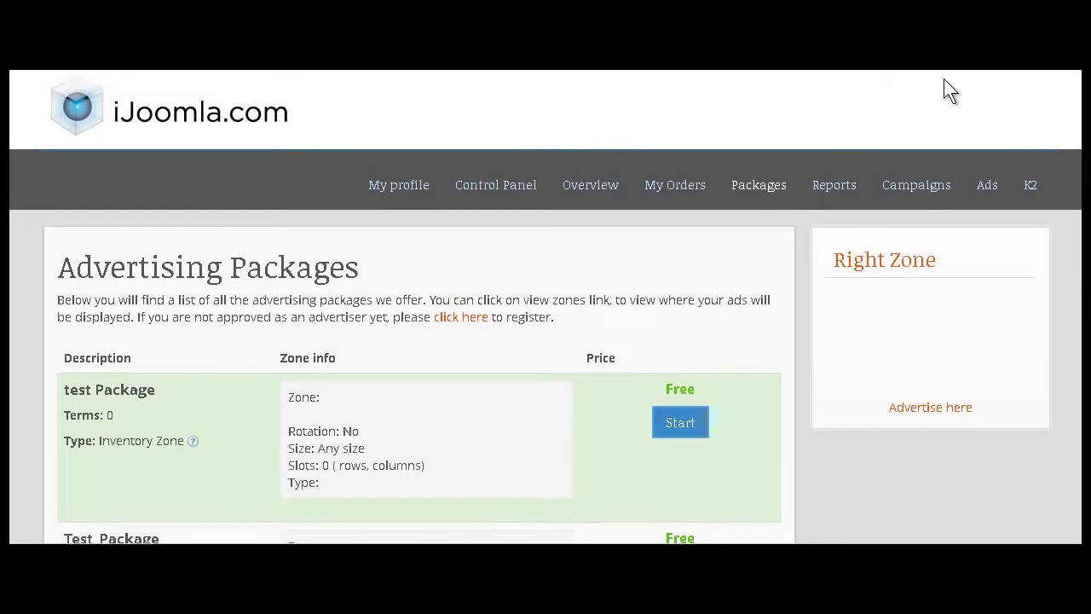
scroll(858, 256, "down", 10)
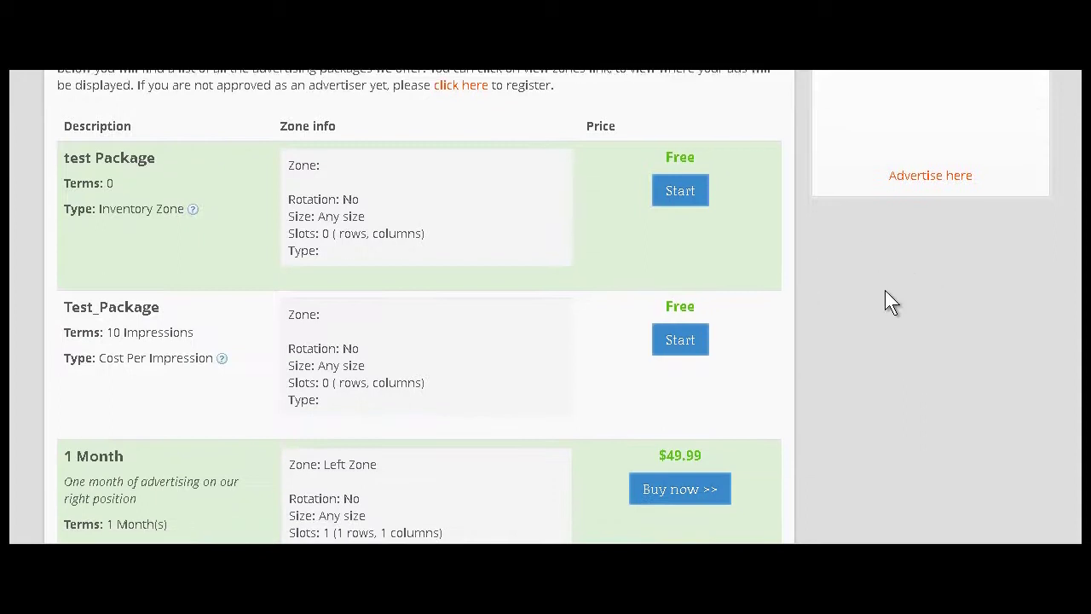
scroll(126, 347, "down", 8)
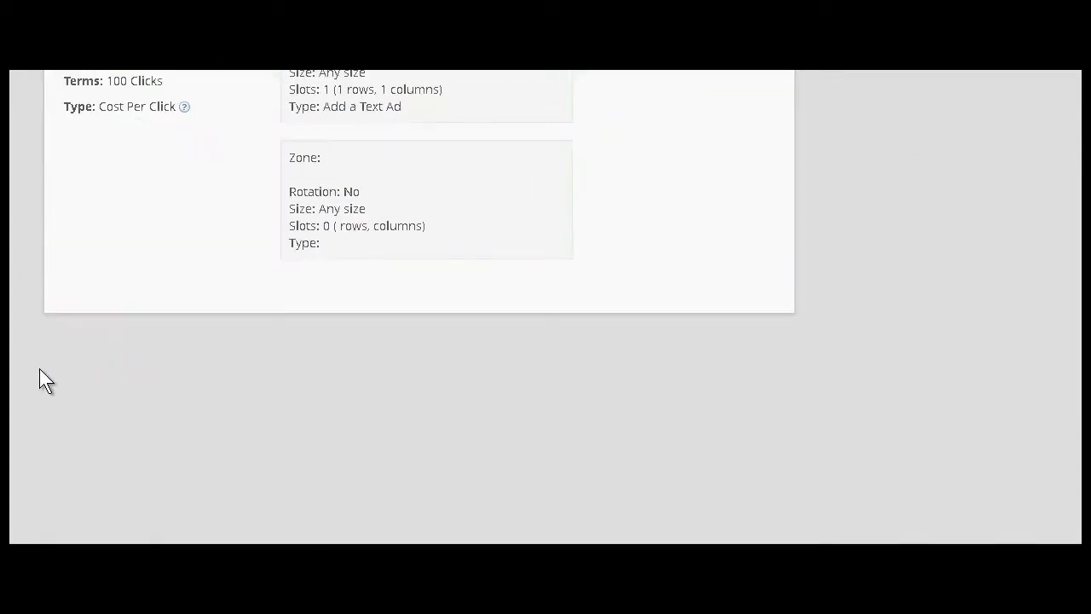
scroll(558, 271, "up", 18)
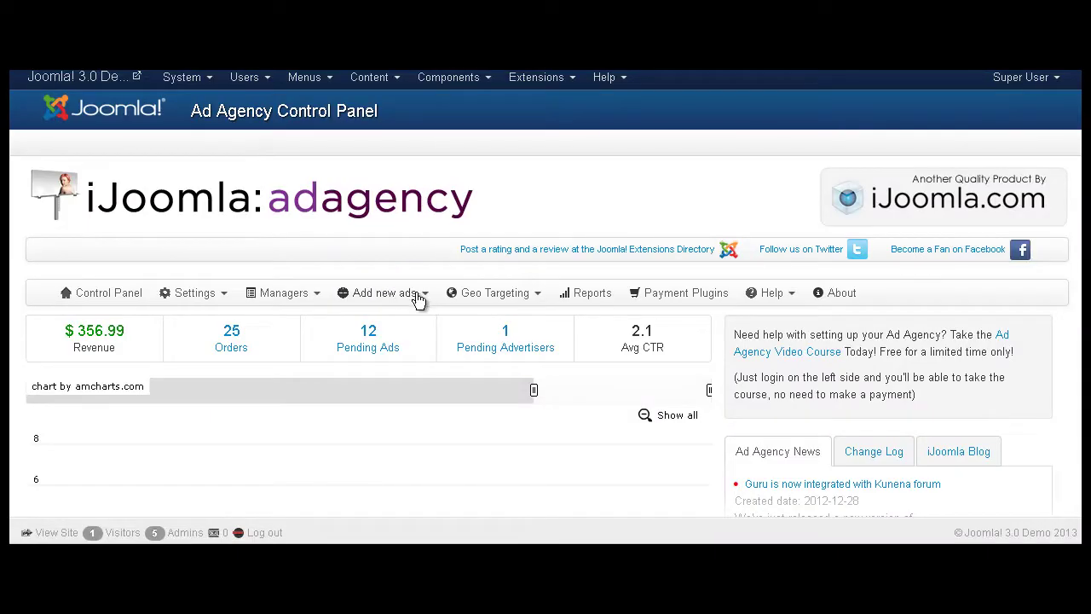
- Go to the Ad Agency zones manager in the Joomla administrator and open the Left Zone's general settings for editing
left_click(422, 294)
mouse_move(281, 299)
left_click(281, 344)
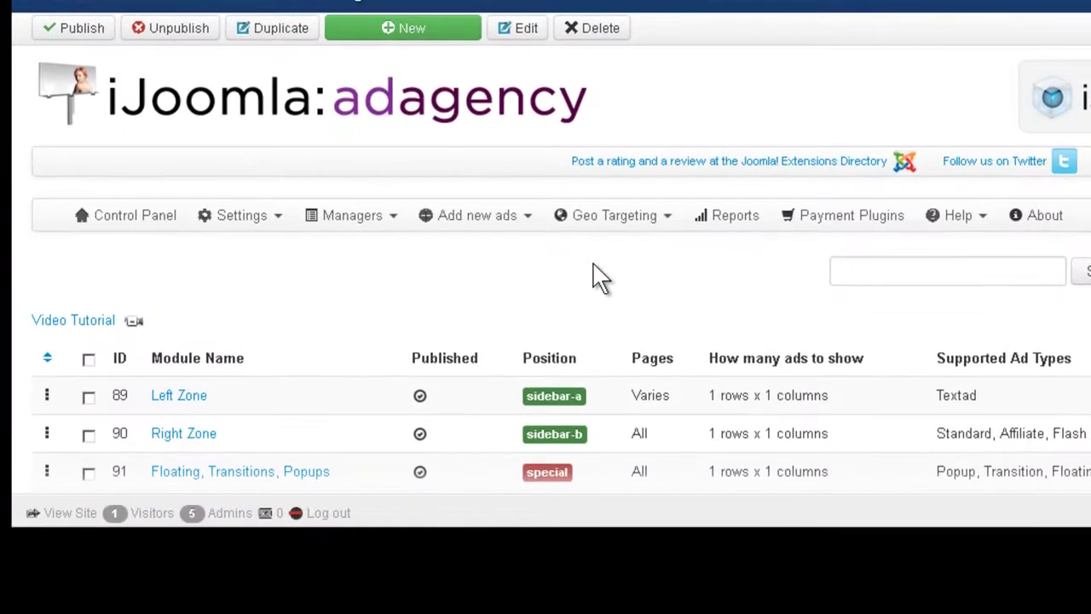
scroll(597, 281, "down", 2)
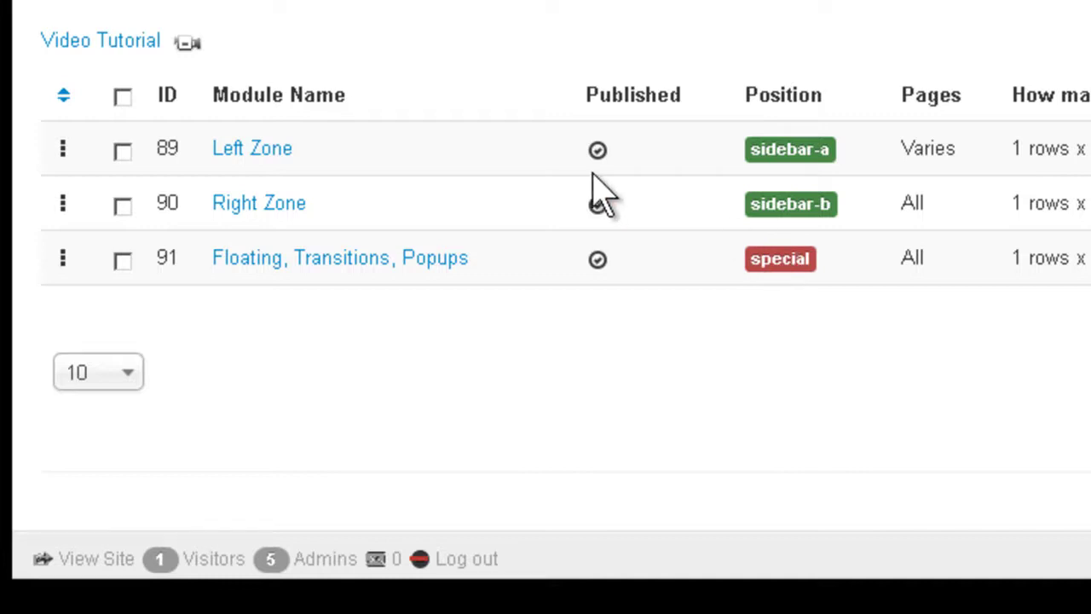
left_click(279, 150)
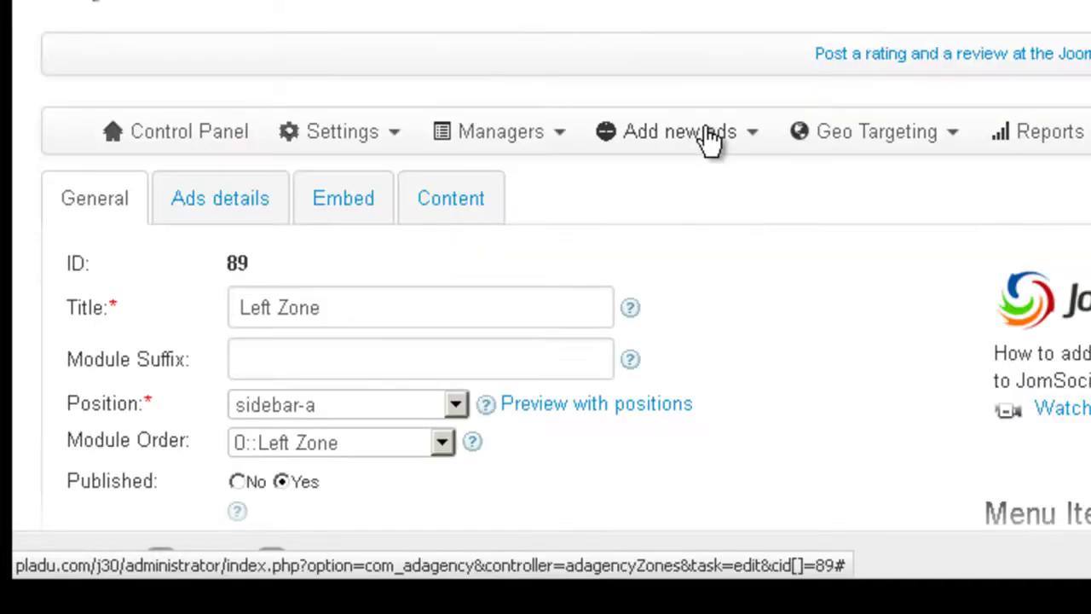
scroll(710, 143, "down", 3)
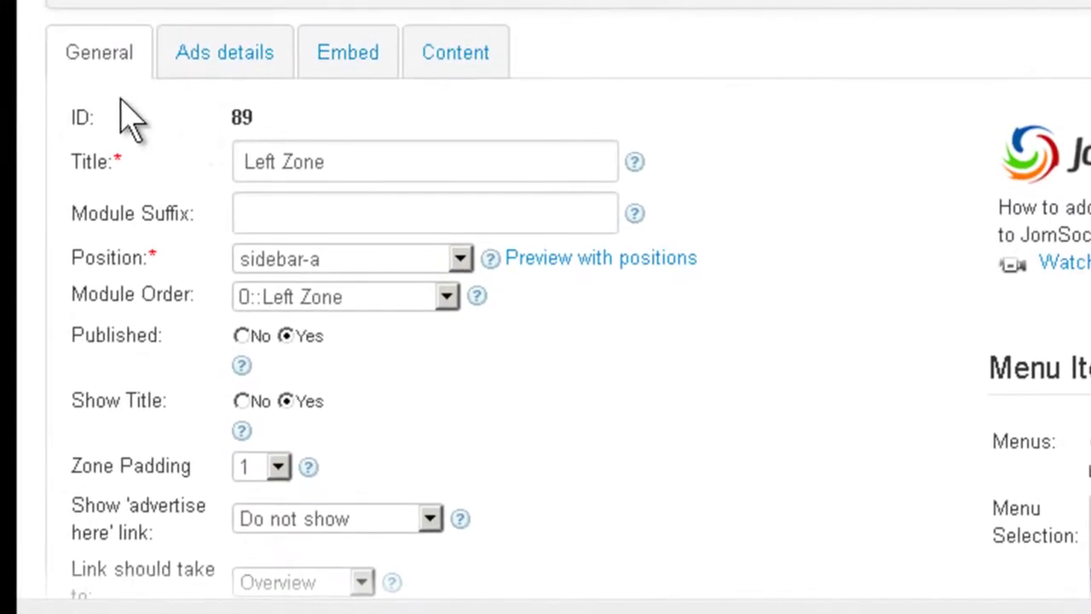
scroll(110, 100, "down", 1)
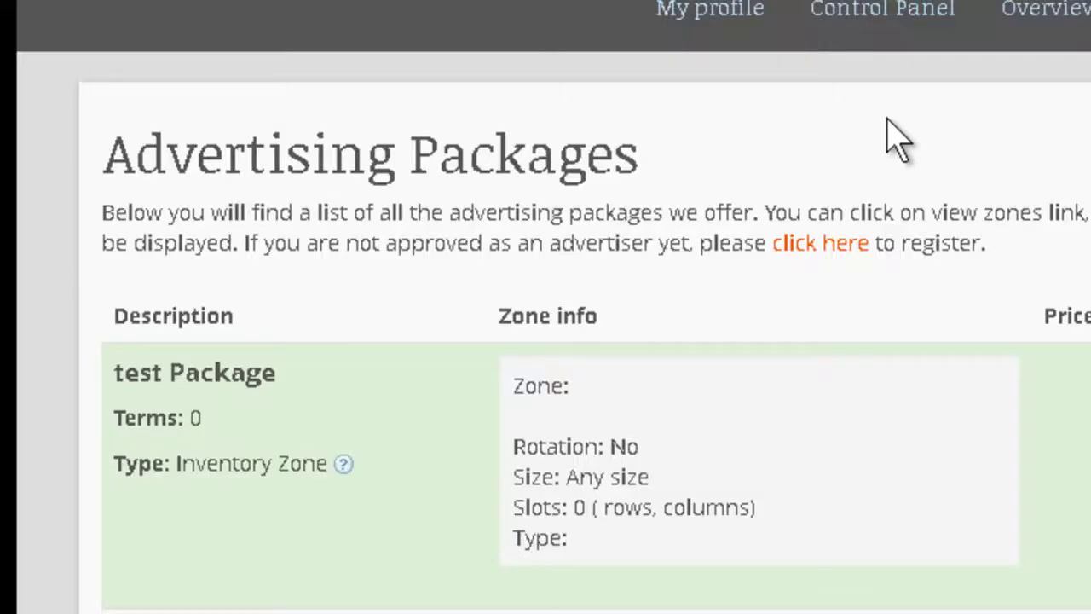
- Examine the zone info of the 1 Month package on the public Packages page and compare its Left Zone name with the zone's title
scroll(896, 141, "down", 9)
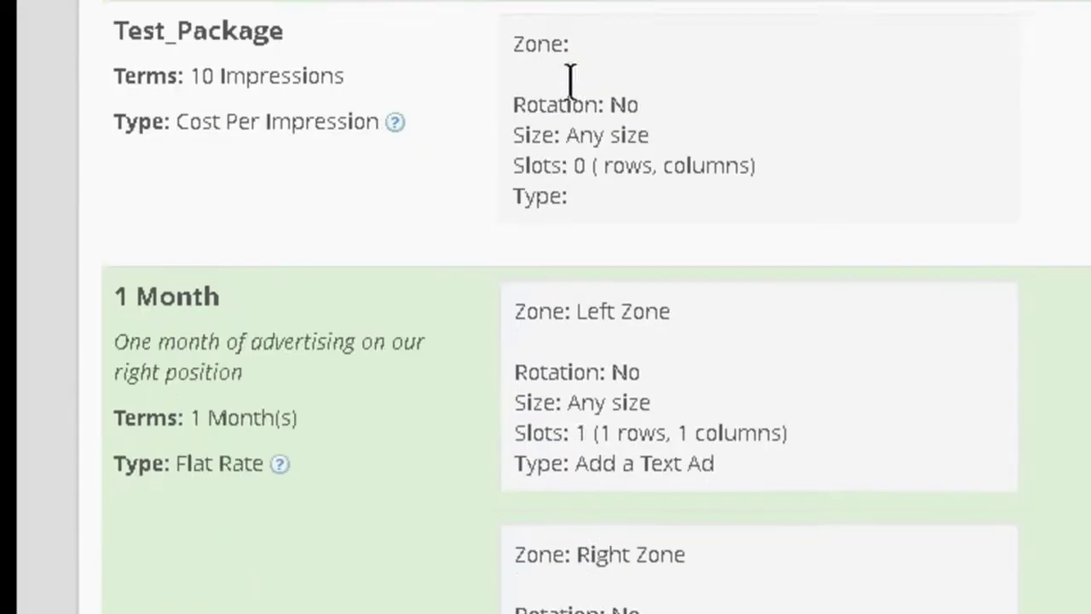
scroll(573, 85, "down", 2)
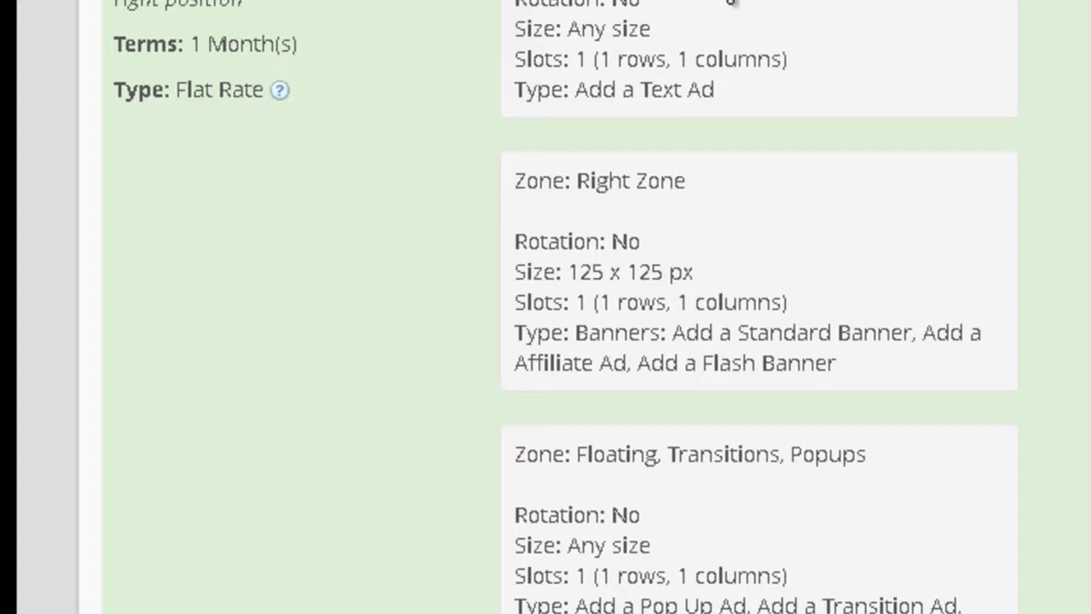
scroll(714, 12, "up", 1)
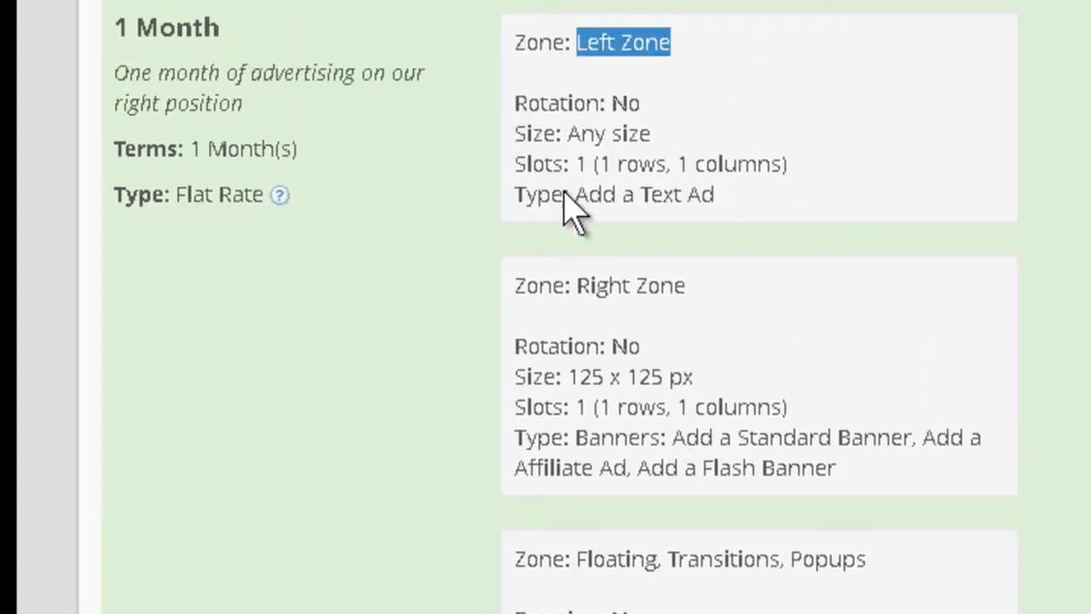
left_click(594, 39)
left_click_drag(580, 39, 664, 30)
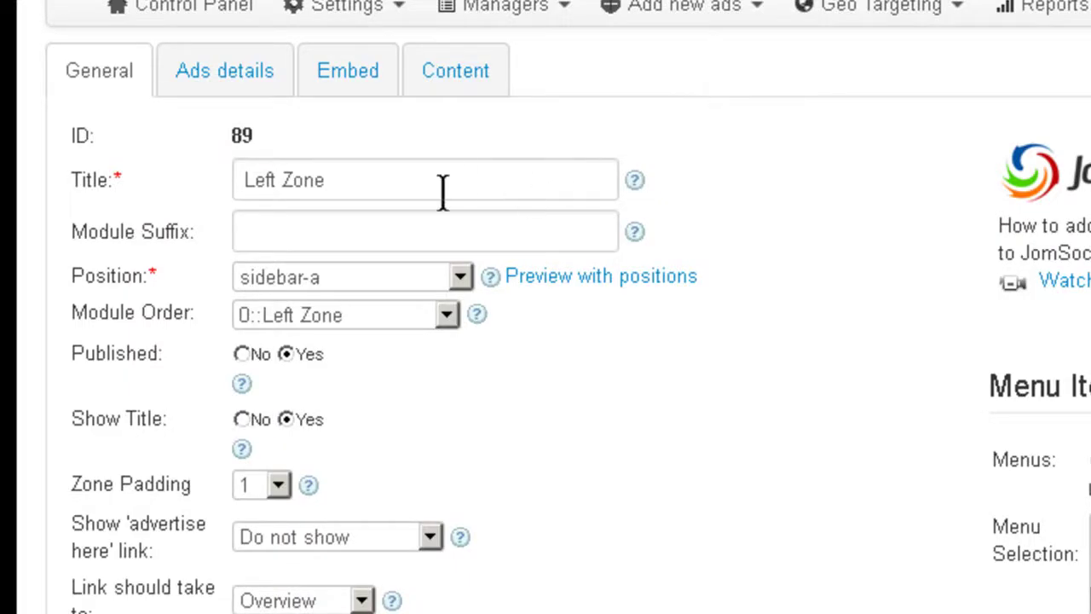
scroll(442, 188, "down", 1)
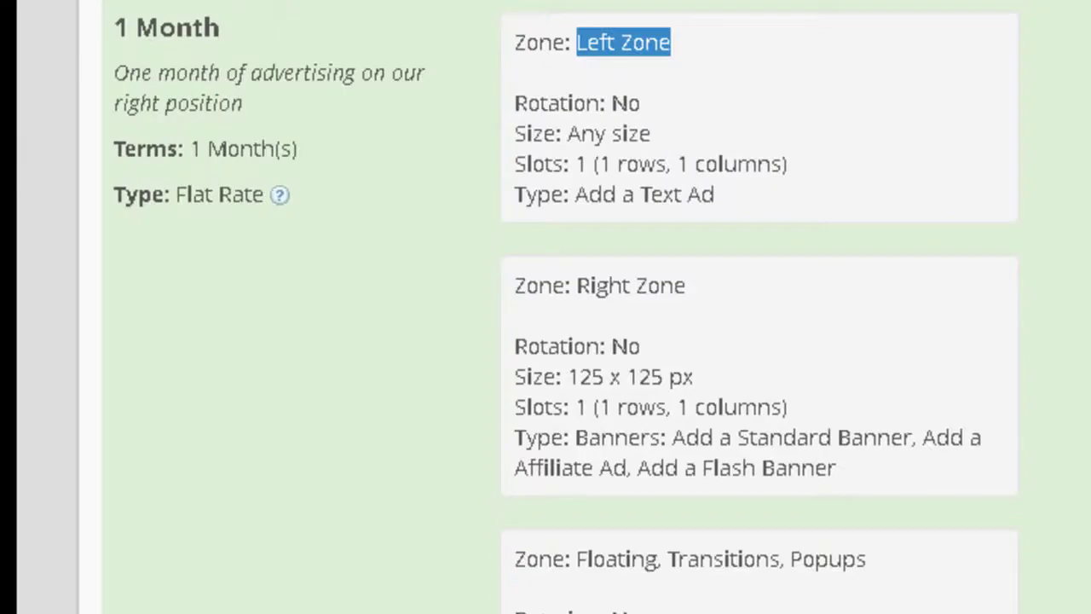
scroll(546, 307, "up", 10)
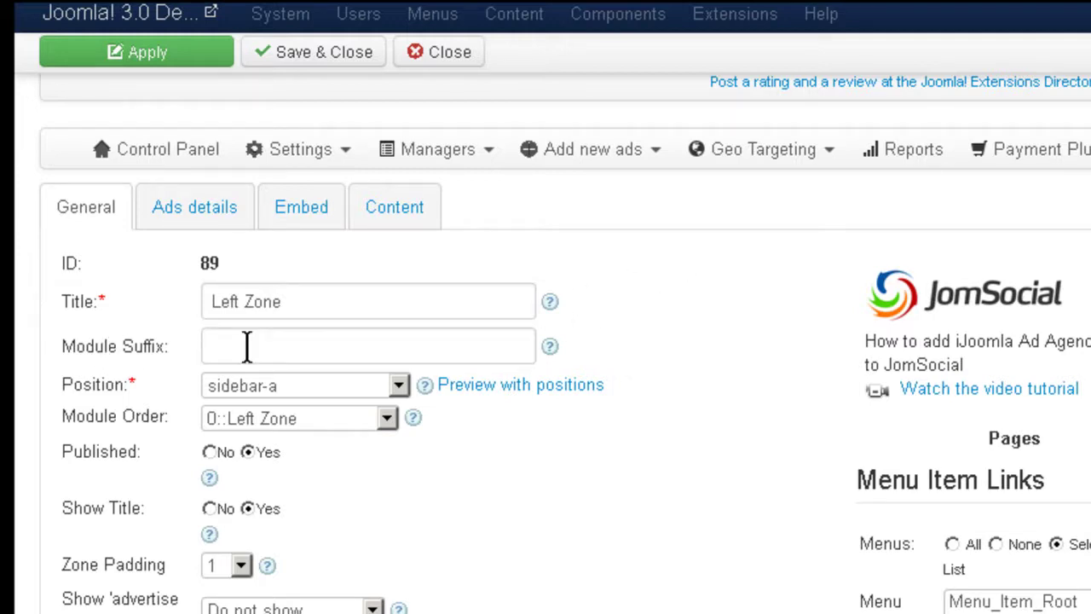
- Preview the template's module positions for the Left Zone from roof to footer, and close the preview
scroll(246, 344, "down", 1)
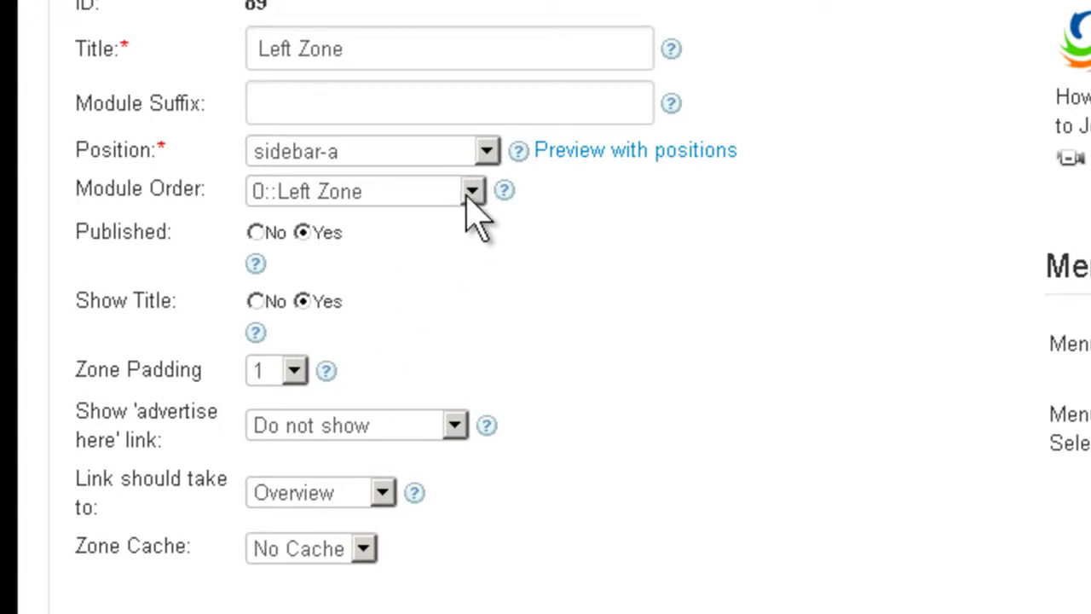
left_click(620, 160)
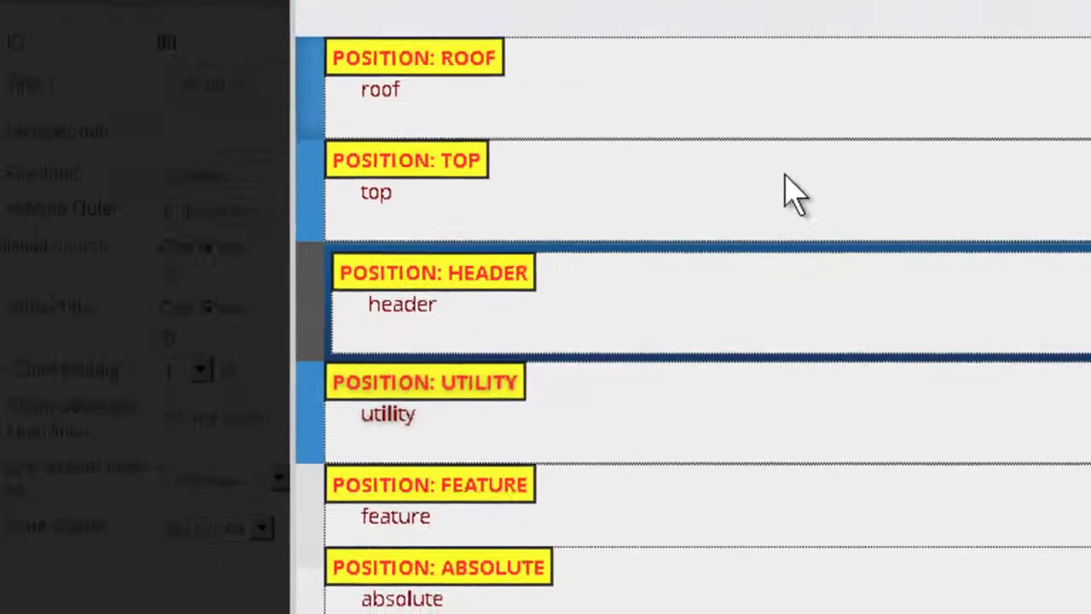
scroll(510, 230, "down", 3)
scroll(512, 243, "down", 3)
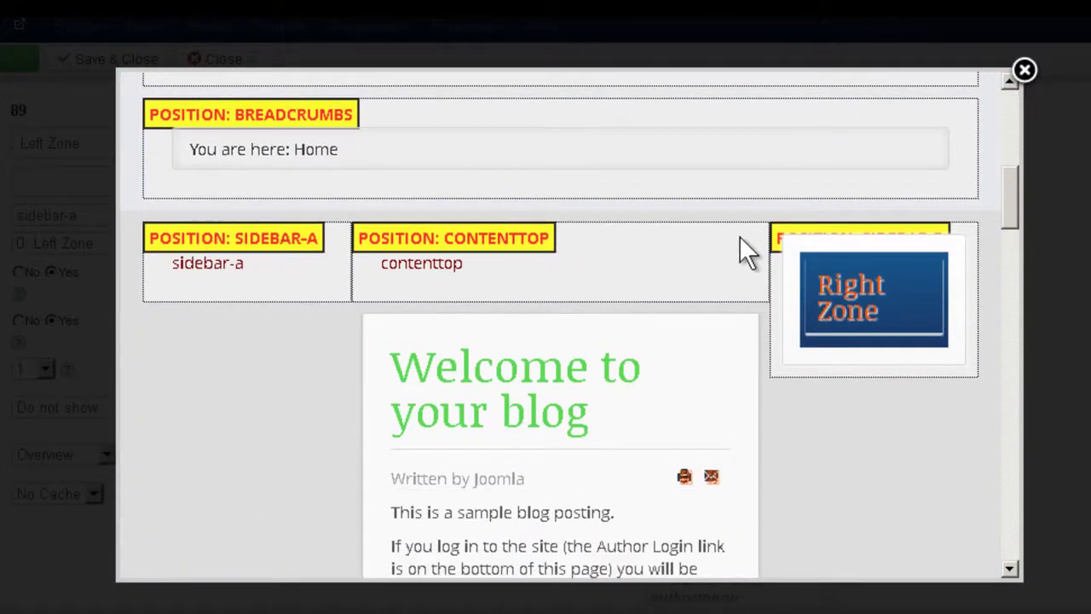
scroll(739, 241, "down", 15)
scroll(739, 244, "down", 10)
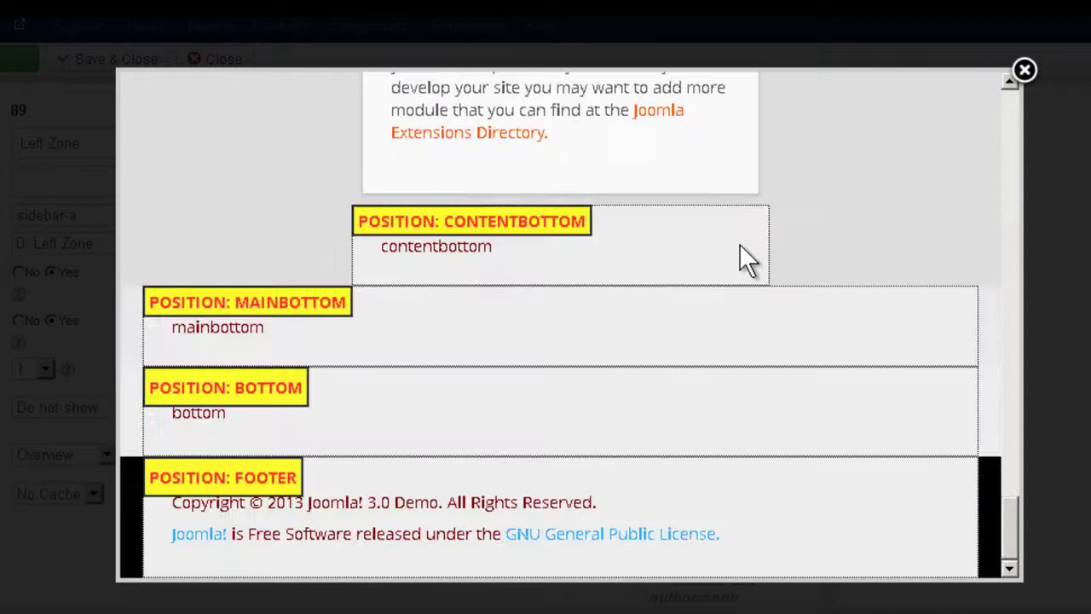
left_click(1023, 71)
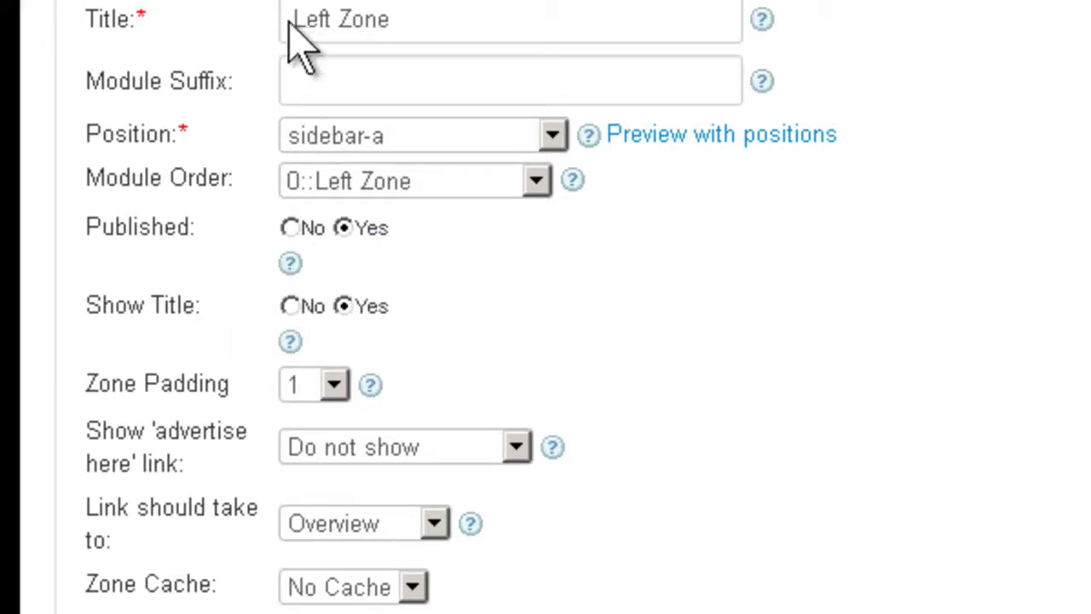
- Set the Left Zone's 'advertise here' link to show At the bottom and its link destination to Url
left_click_drag(285, 19, 434, 20)
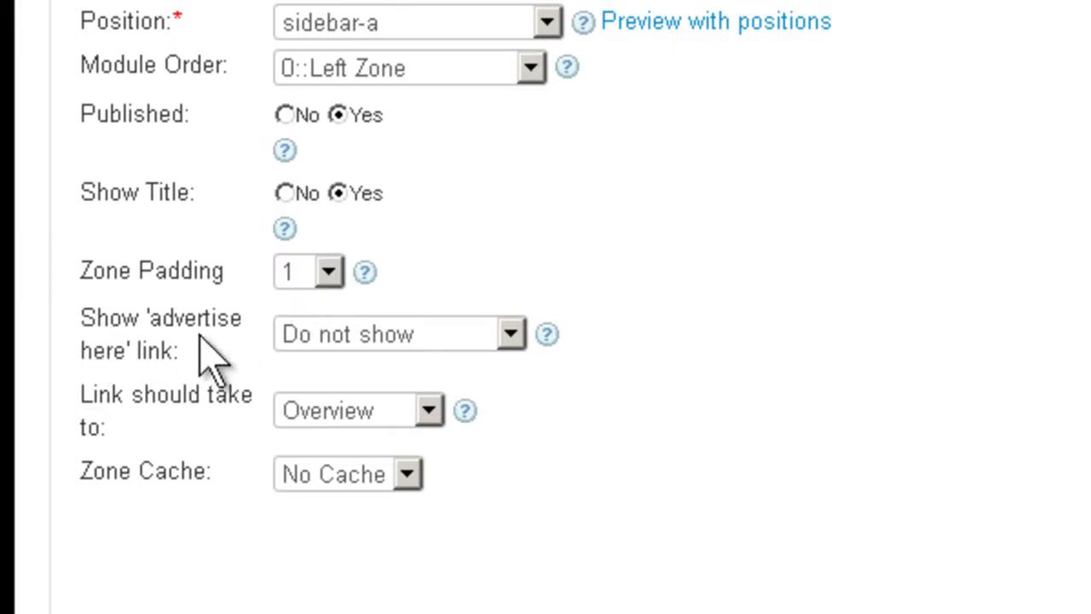
left_click(416, 341)
key("Escape")
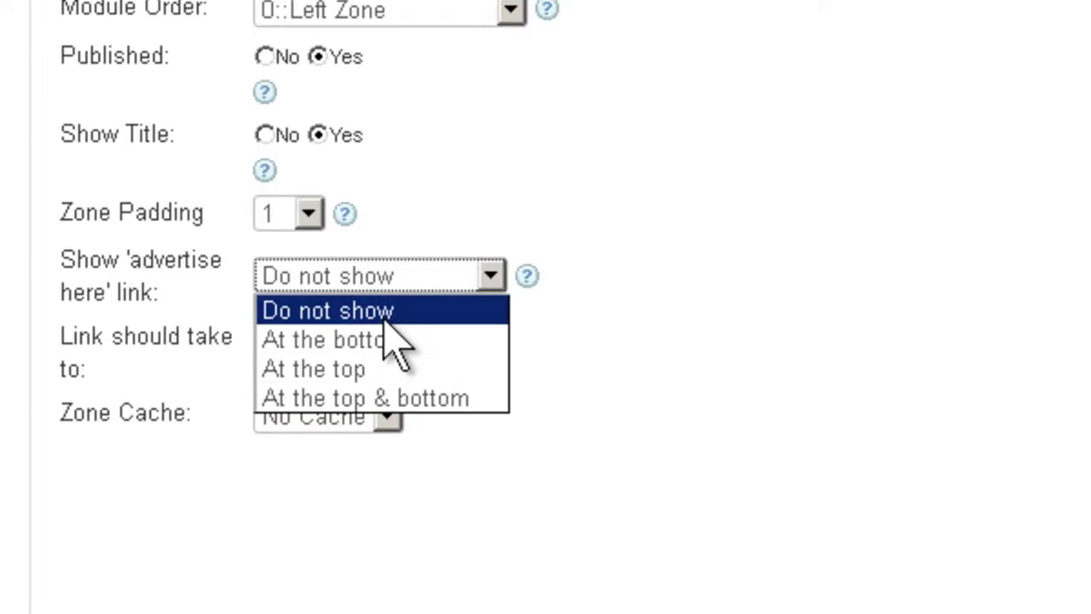
left_click(597, 334)
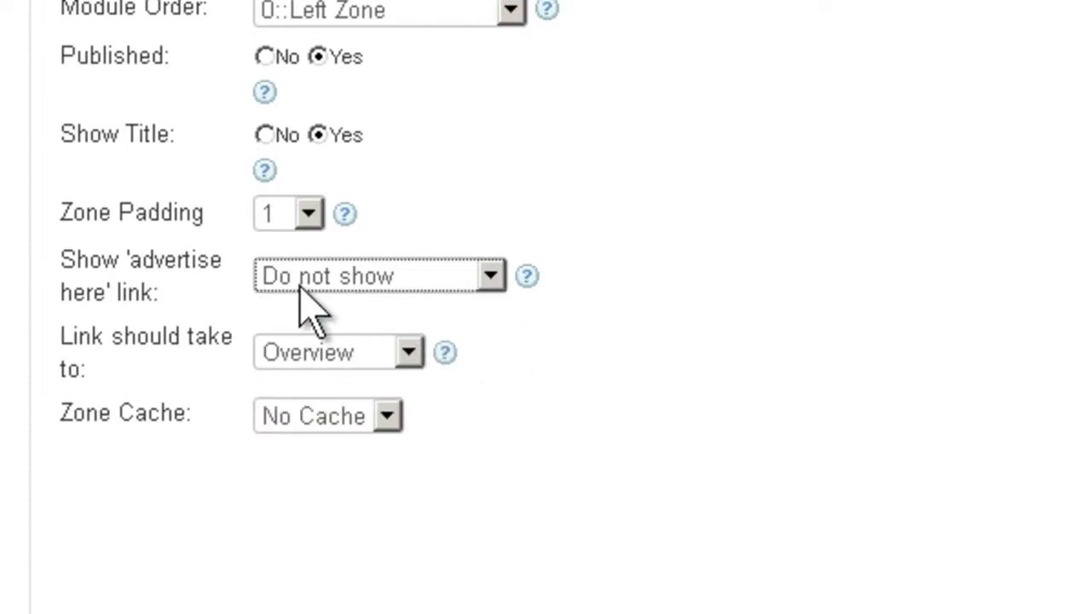
left_click(332, 286)
left_click(341, 339)
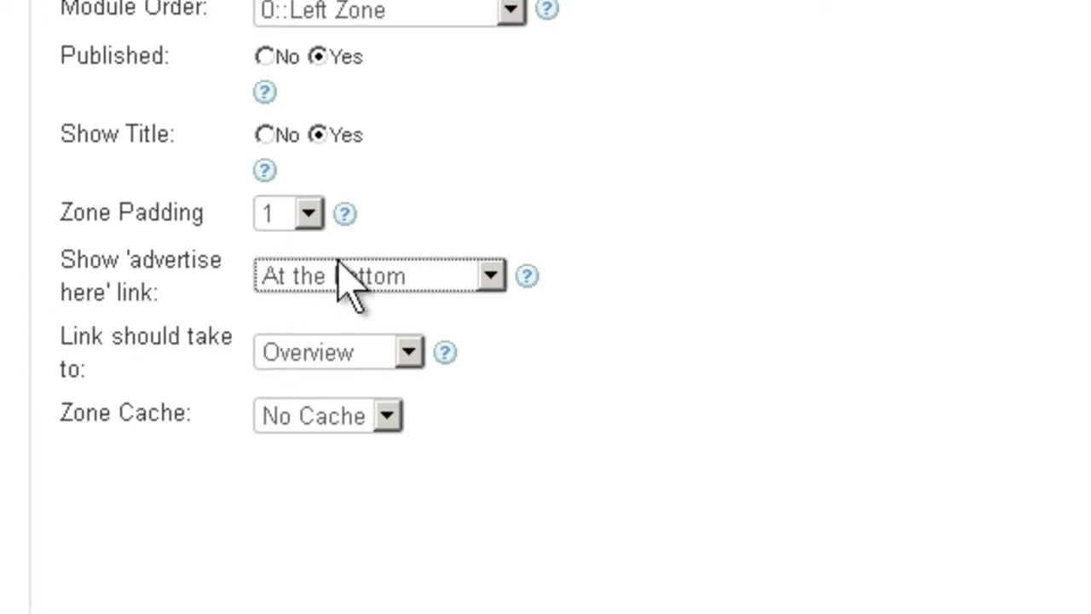
left_click(371, 350)
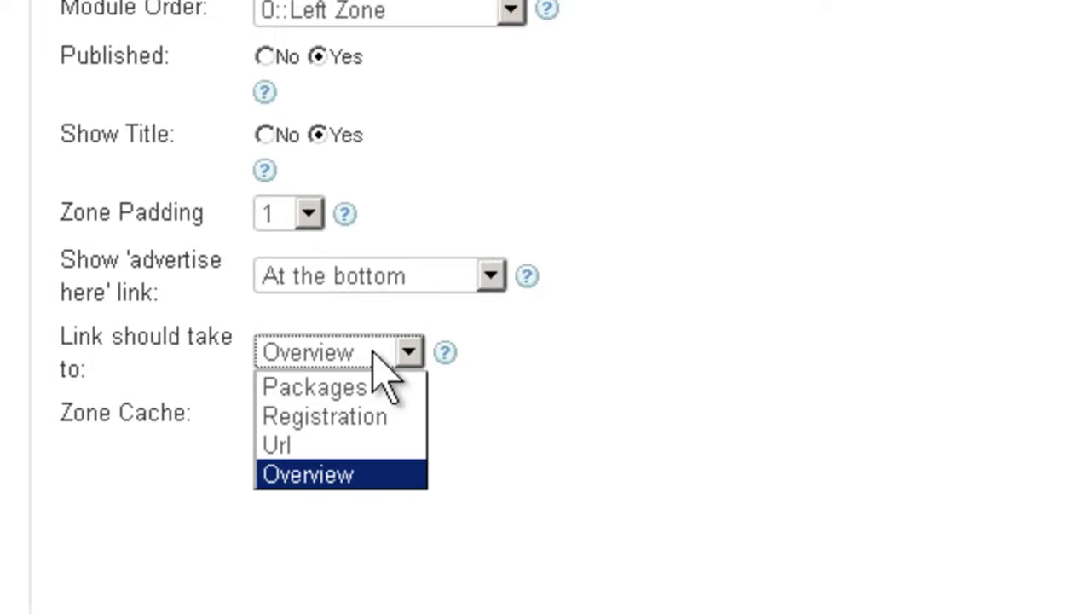
left_click(346, 445)
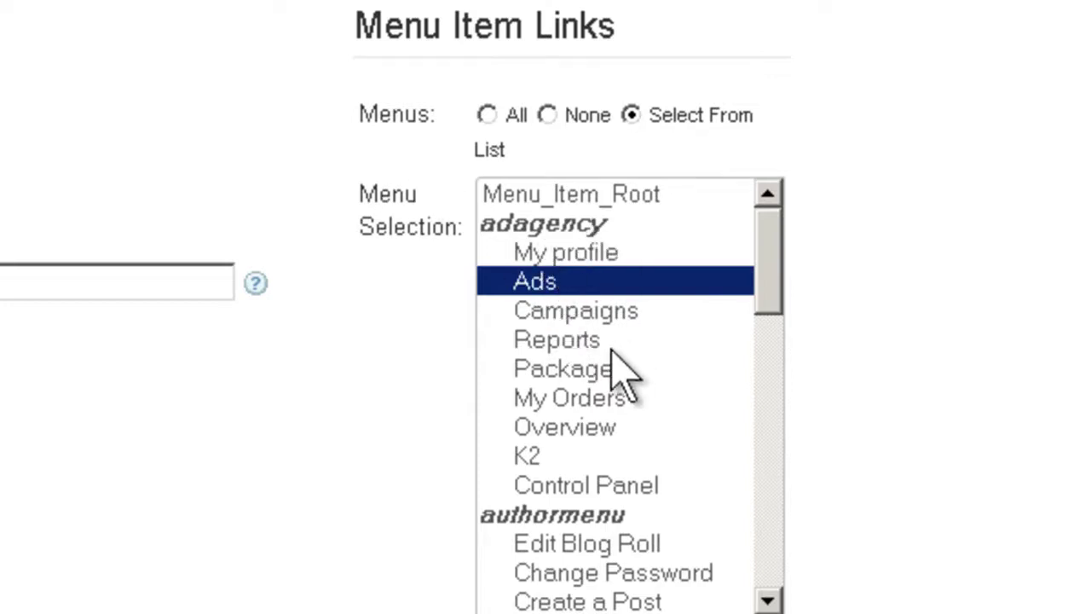
- Assign the Left Zone to All menus in the menu item links
scroll(329, 341, "up", 3)
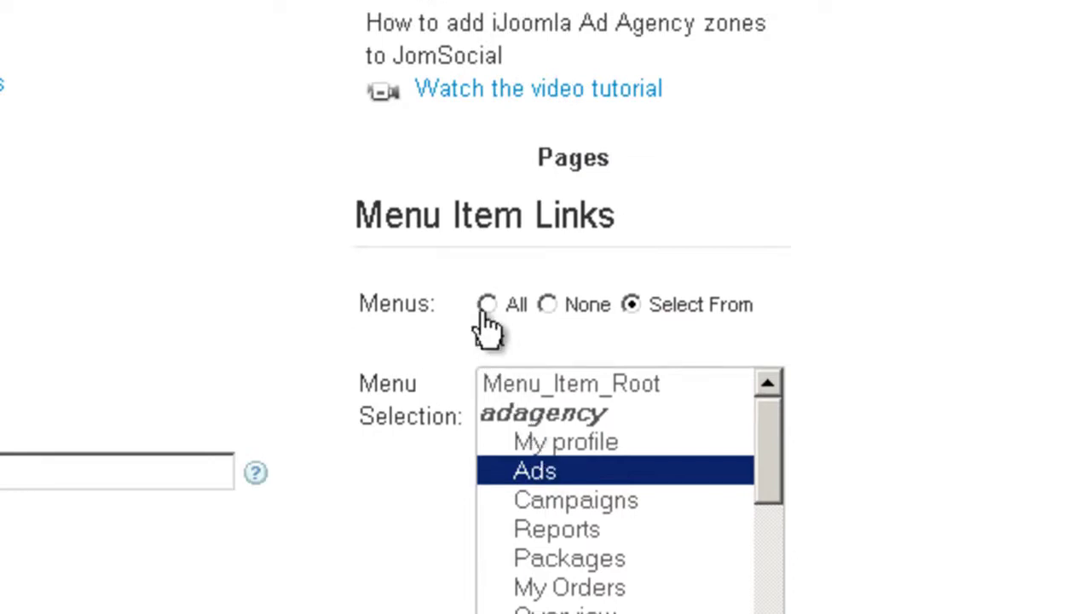
left_click(486, 305)
scroll(337, 422, "down", 3)
scroll(531, 319, "down", 8)
scroll(531, 319, "up", 2)
scroll(171, 281, "up", 2)
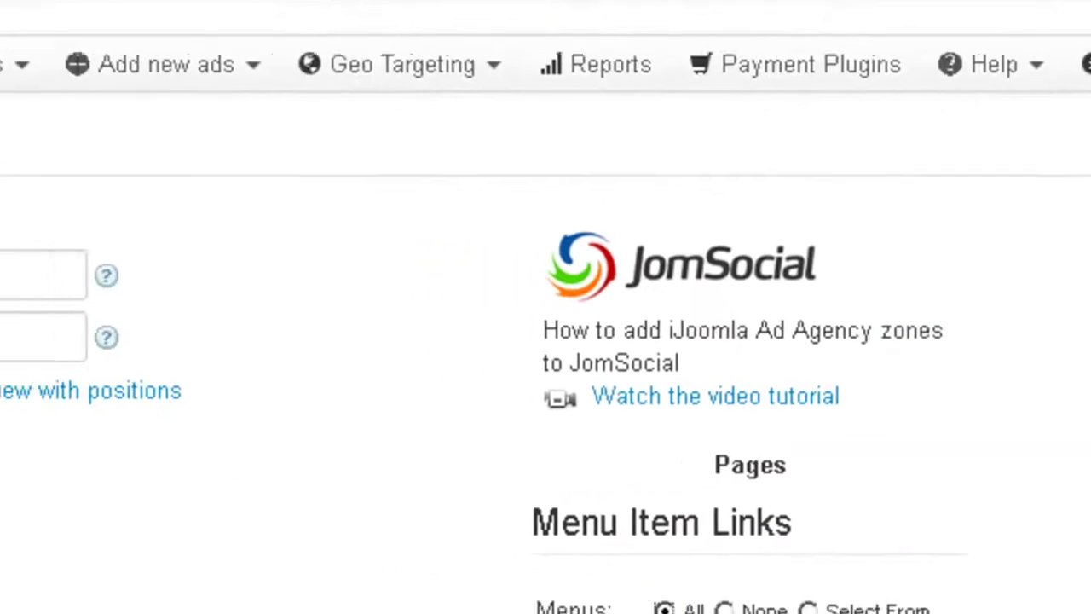
- In the Left Zone's ads details, set displaying ads based on keywords to Yes
left_click(209, 71)
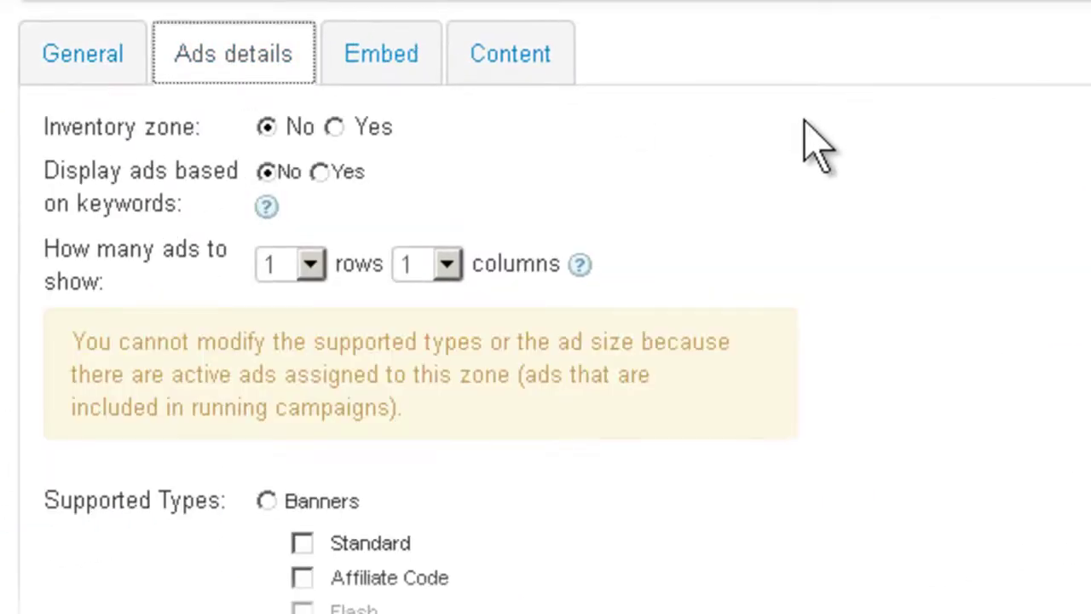
scroll(822, 153, "down", 3)
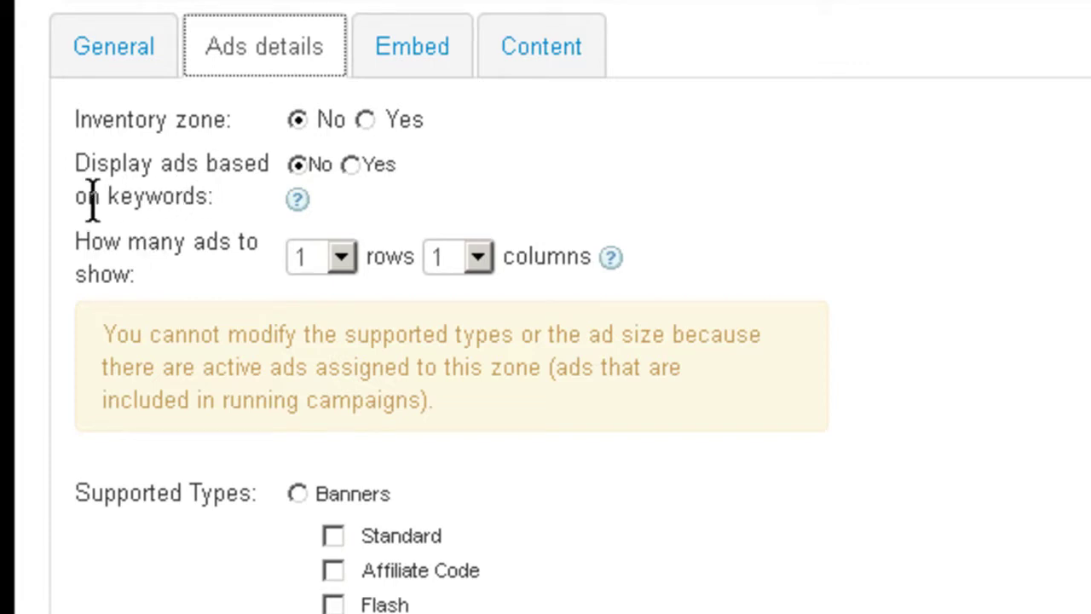
left_click(351, 165)
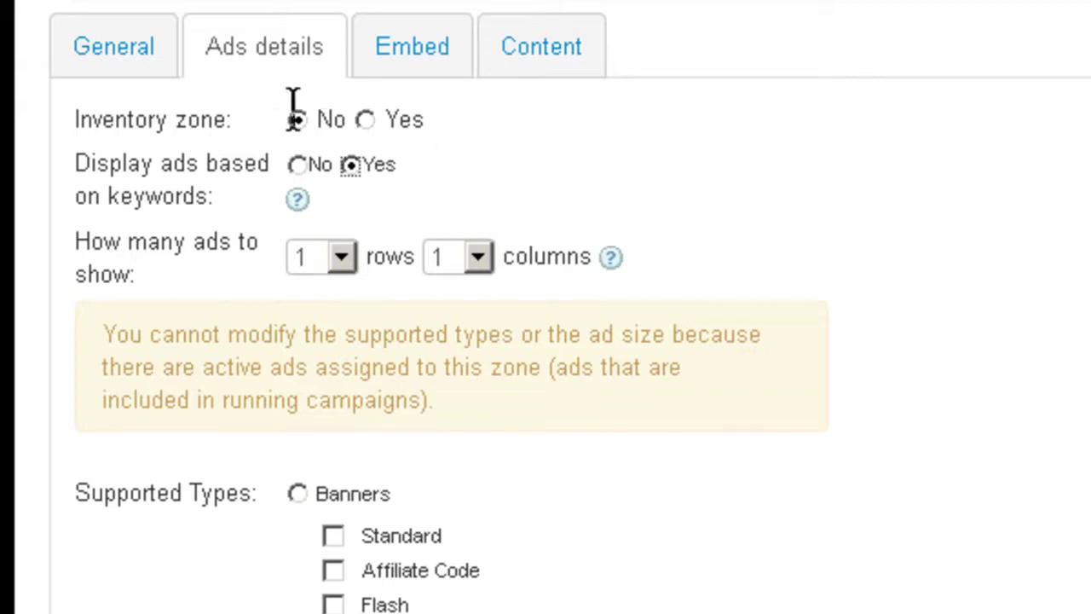
left_click(365, 172)
- Set how many ads the Left Zone shows to 2 rows and 2 columns
scroll(444, 198, "down", 3)
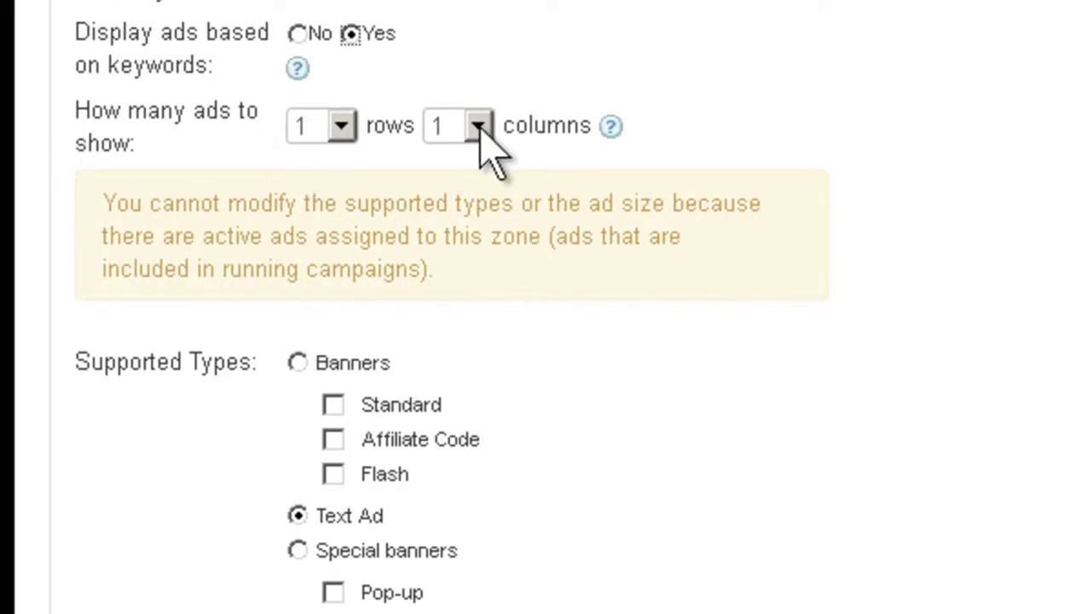
left_click(341, 126)
left_click(308, 189)
left_click(447, 128)
left_click(443, 189)
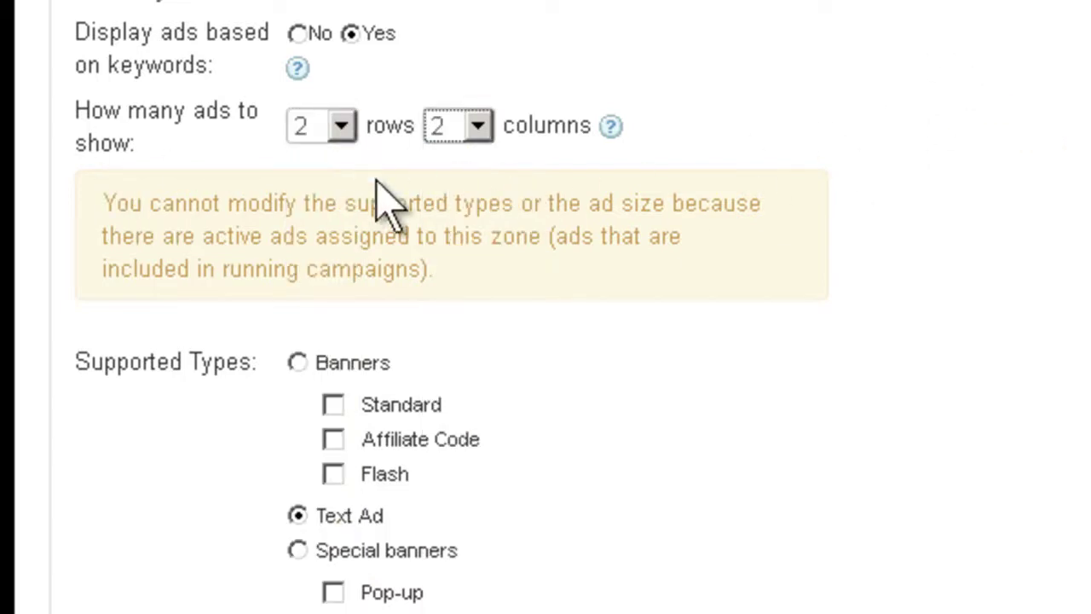
scroll(379, 272, "down", 4)
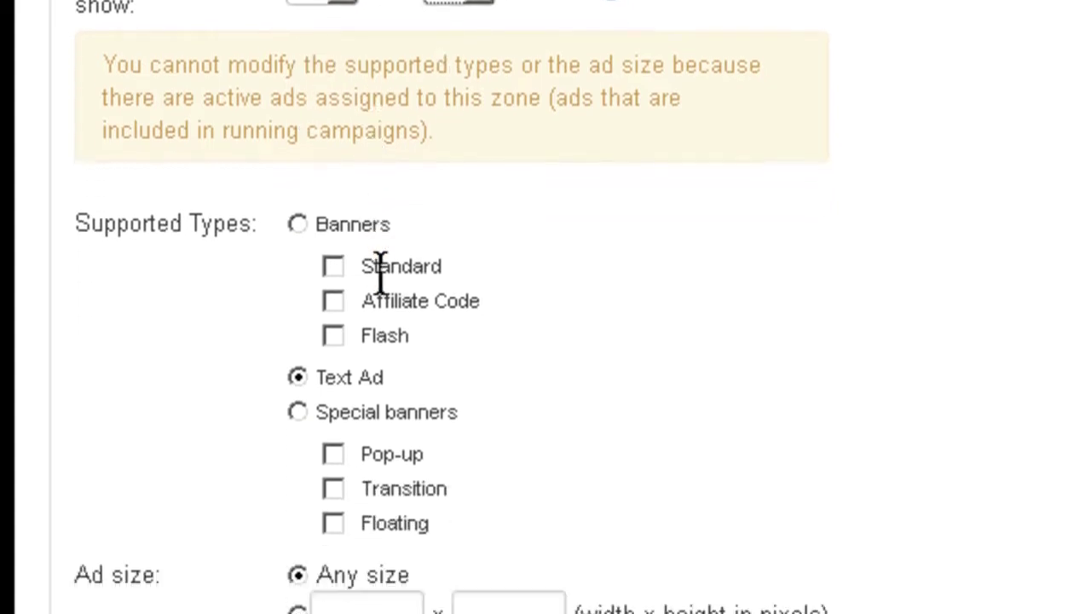
- Try the Special banners and Banners supported types for the Left Zone, and return the selection to Text Ad
scroll(316, 312, "down", 2)
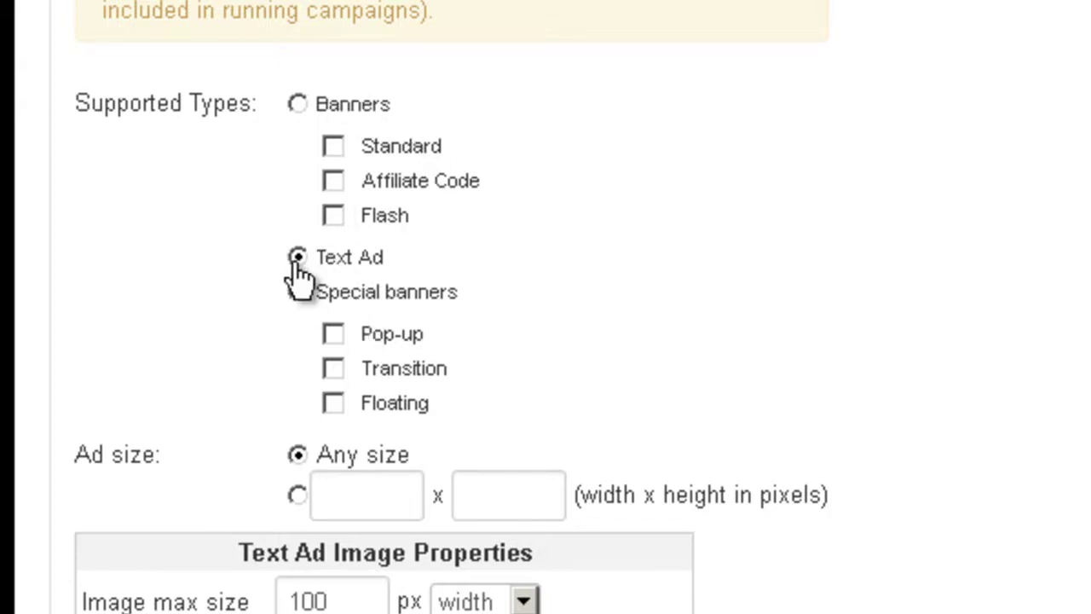
left_click_drag(316, 260, 389, 256)
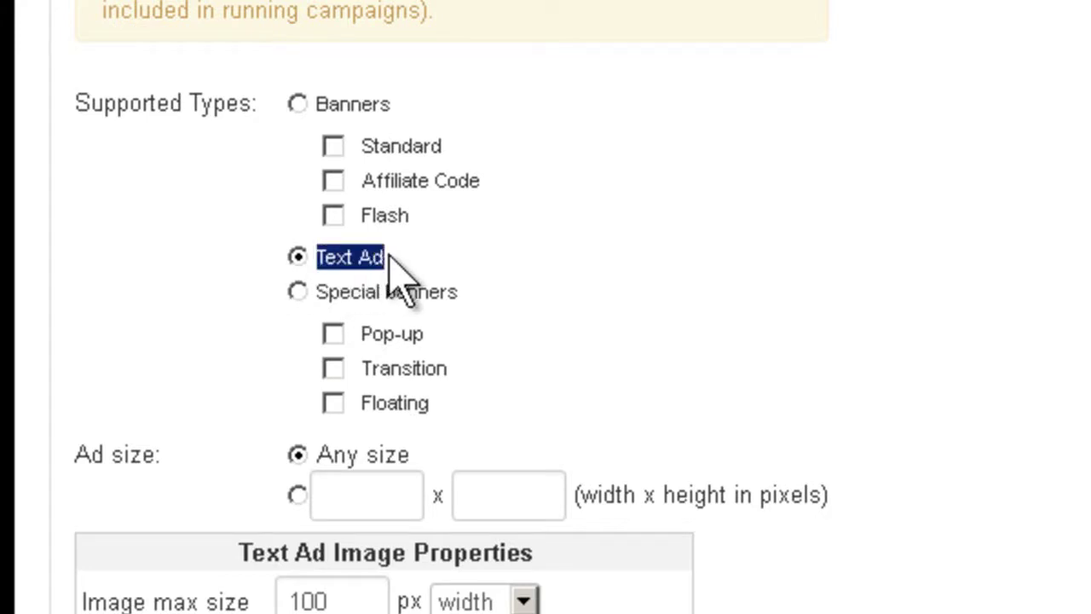
left_click(297, 104)
left_click(299, 293)
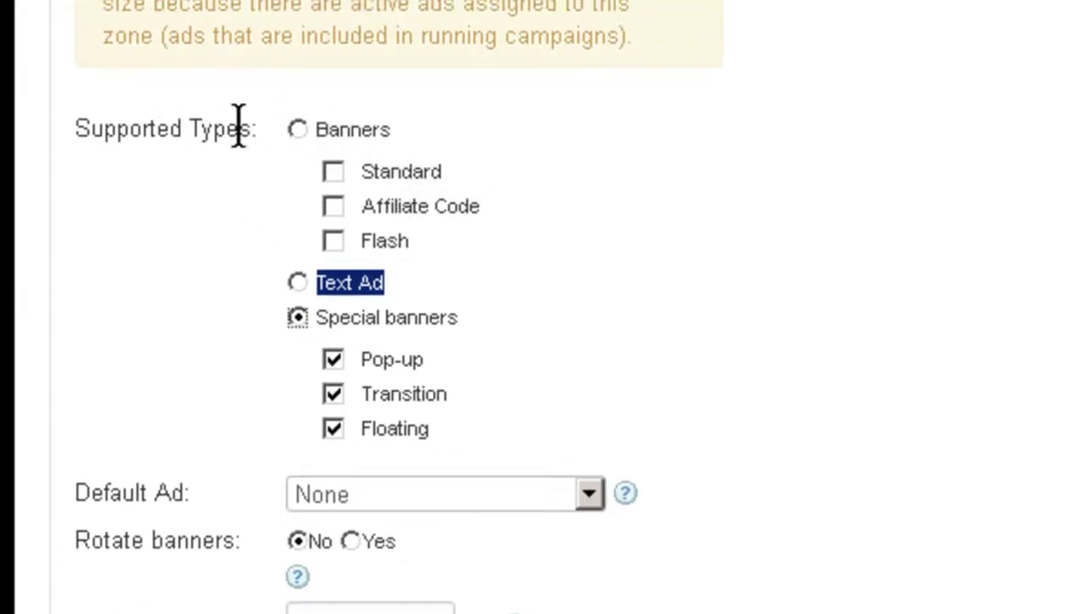
left_click(298, 130)
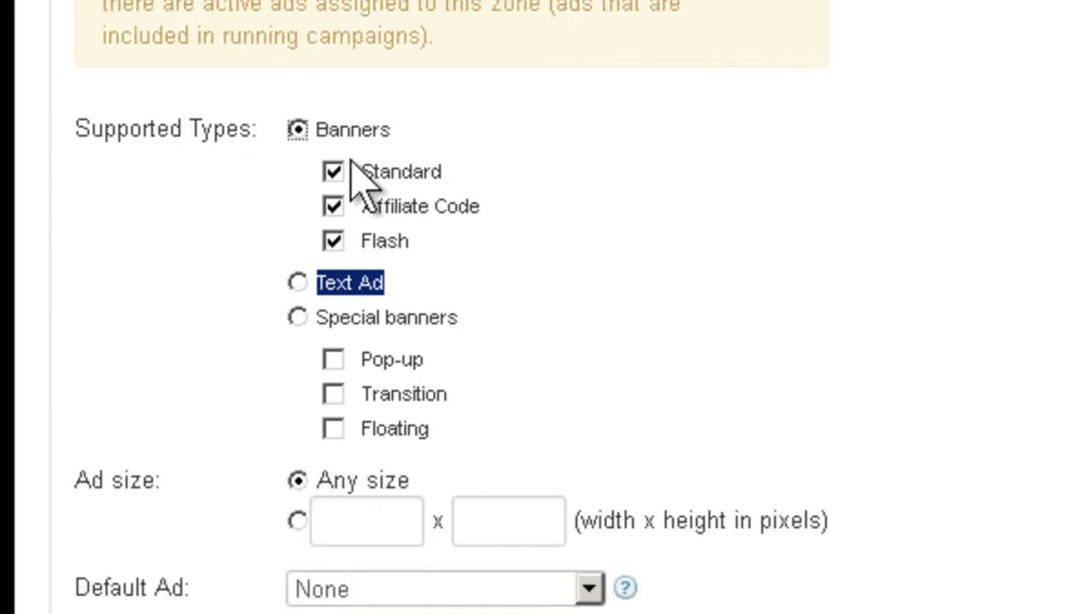
left_click(297, 283)
scroll(1006, 243, "down", 1)
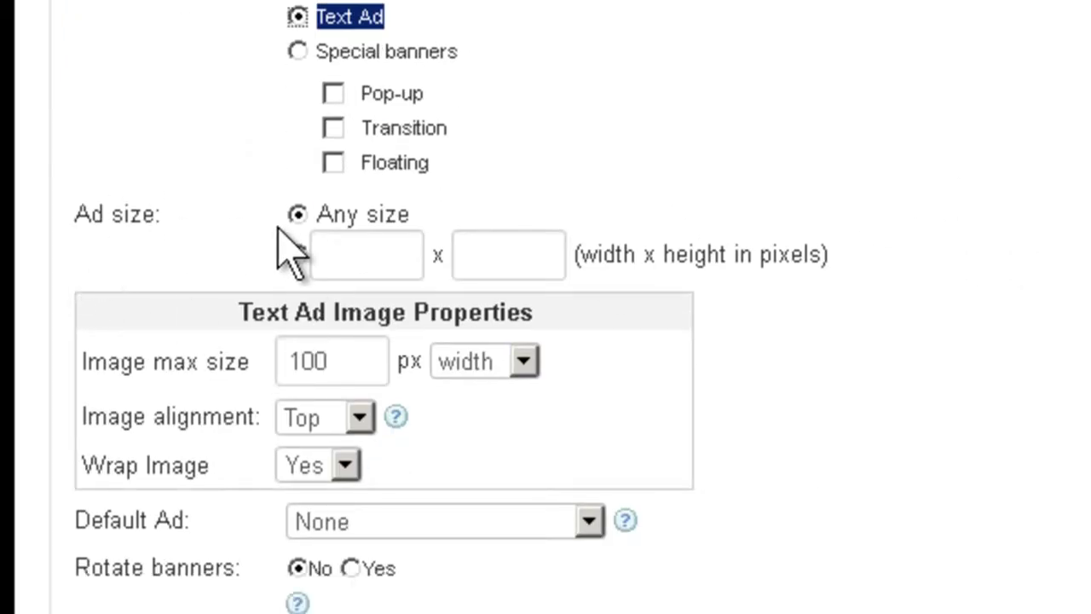
scroll(291, 247, "up", 1)
scroll(280, 229, "up", 1)
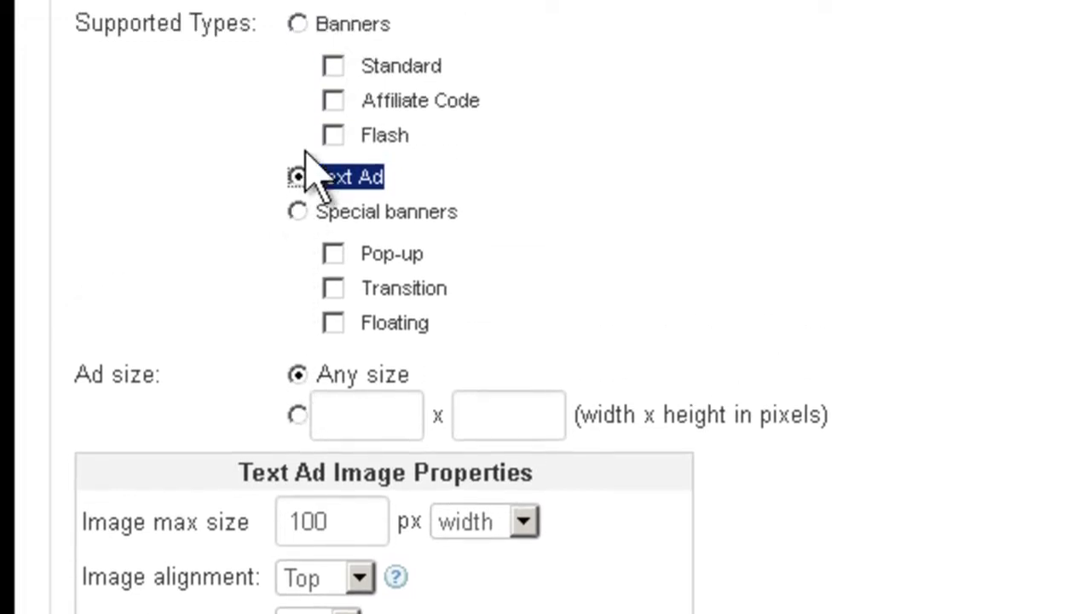
- Set the zone's supported types to Banners and its ad size to 125 x 125 pixels
left_click(297, 24)
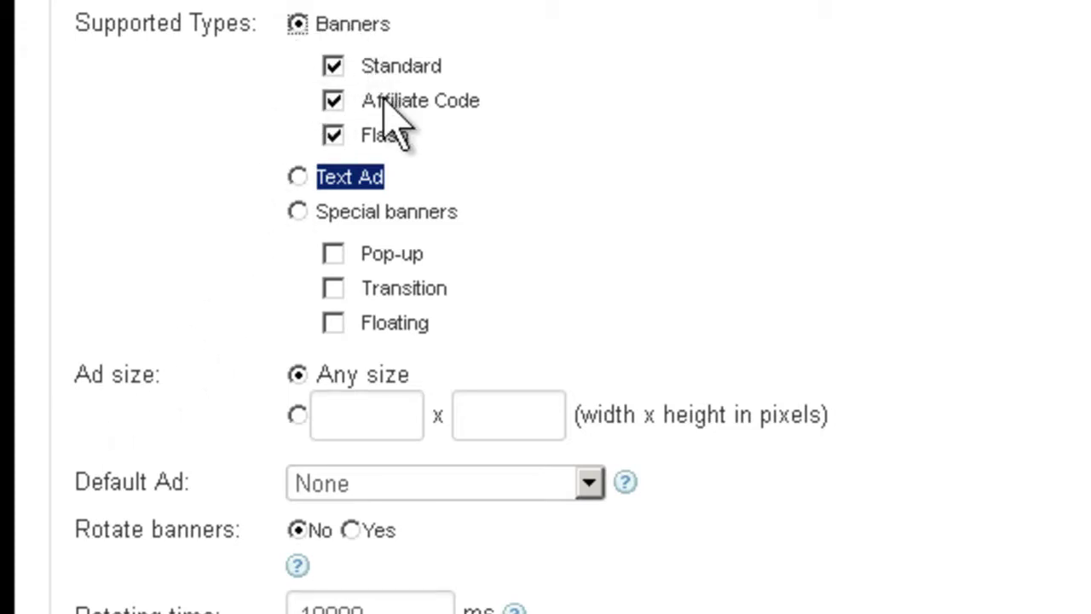
scroll(426, 196, "down", 3)
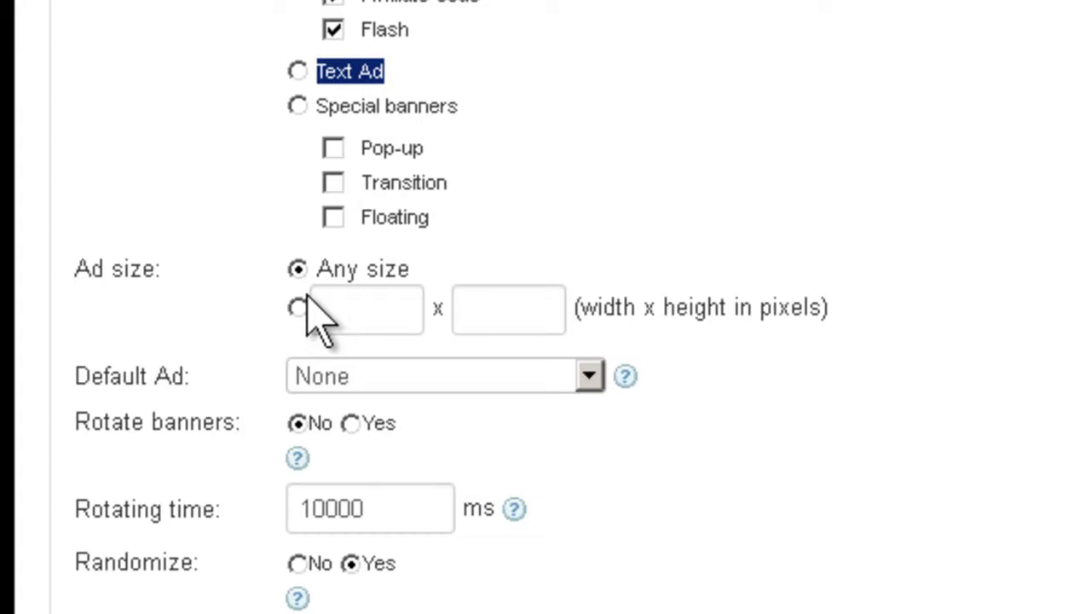
left_click(298, 309)
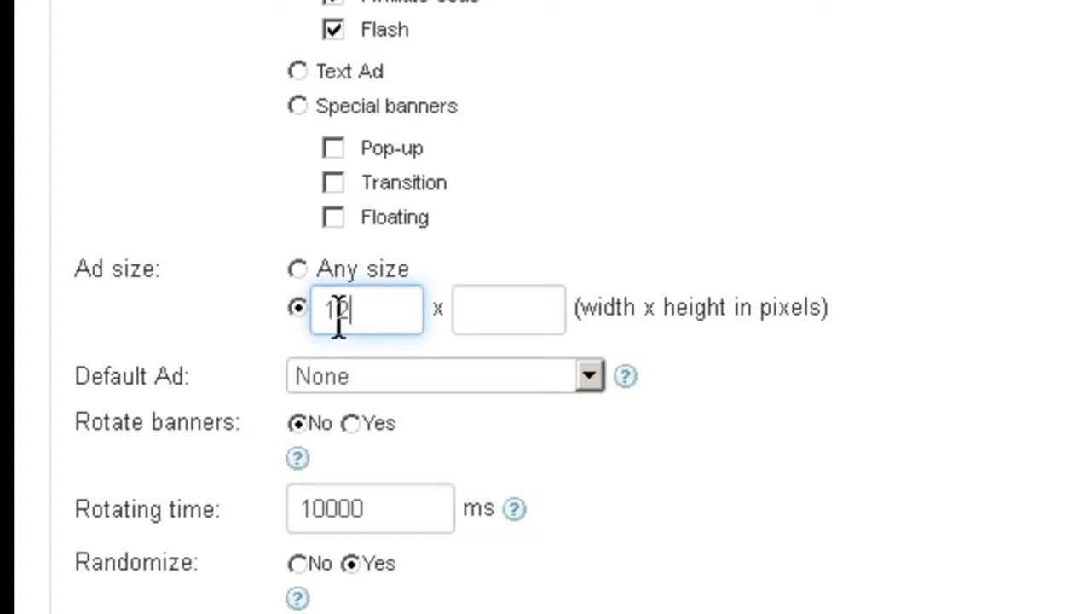
key("Tab")
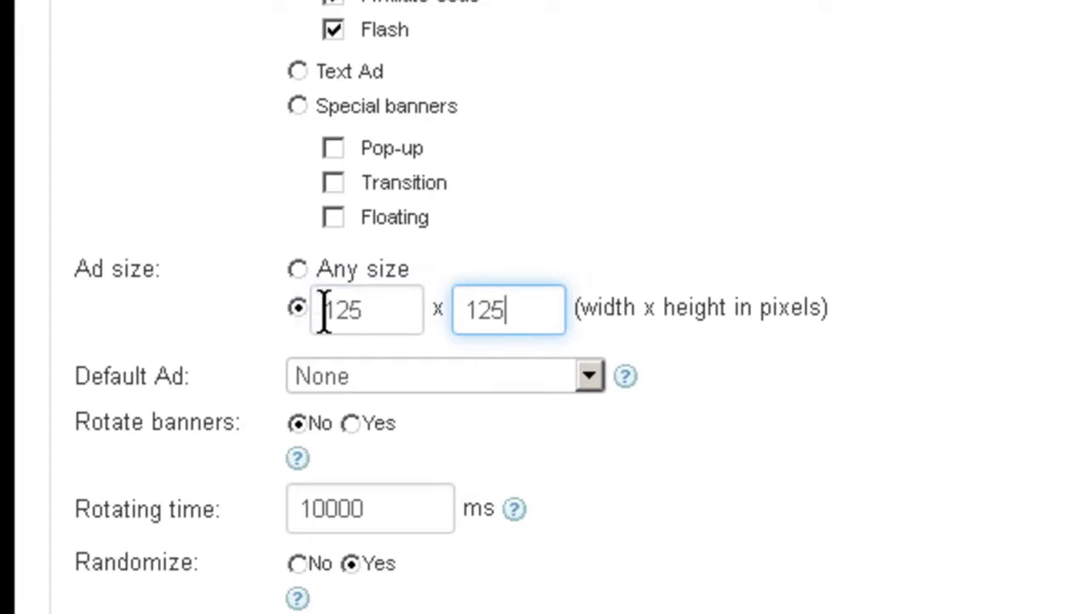
- Return the zone's ad size to Any size and its supported type to Text Ad
left_click(298, 269)
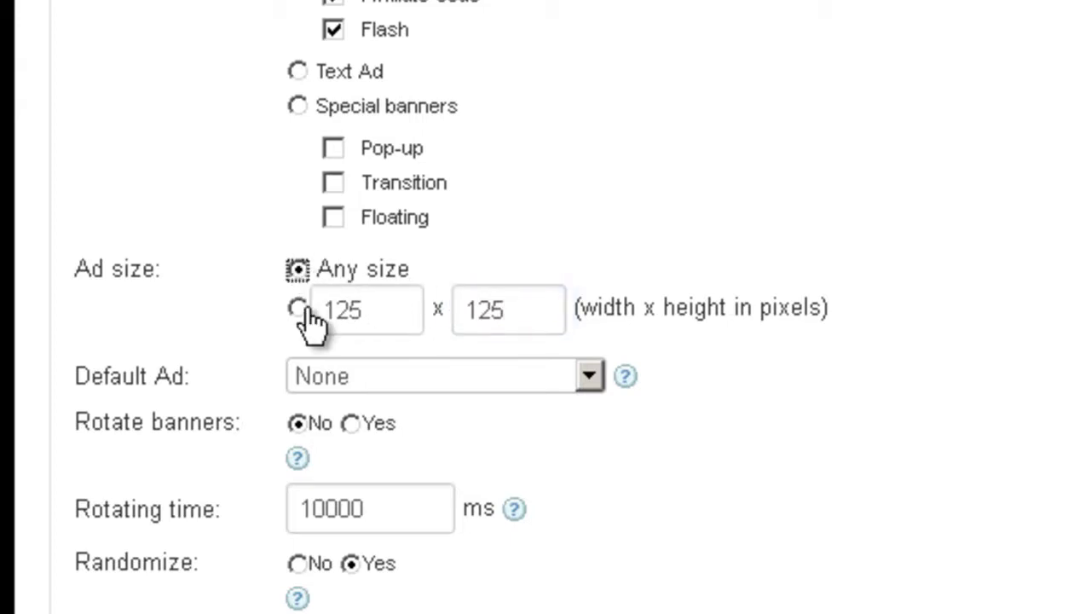
left_click(300, 75)
- Review the Text Ad Image Properties choices for the maximum size dimension and the image alignment
scroll(559, 285, "down", 3)
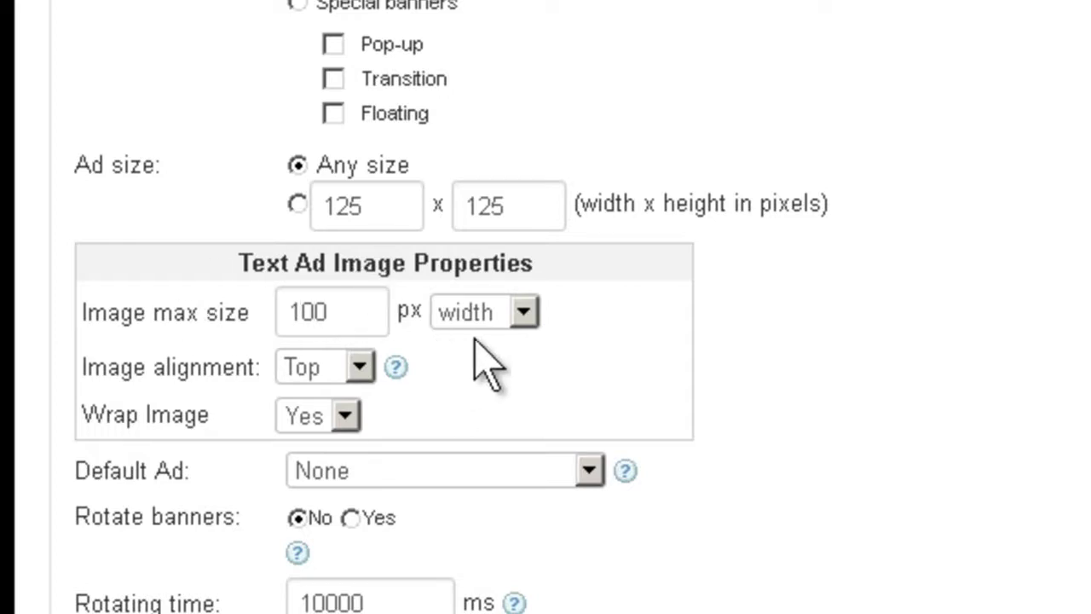
left_click(520, 315)
left_click(580, 378)
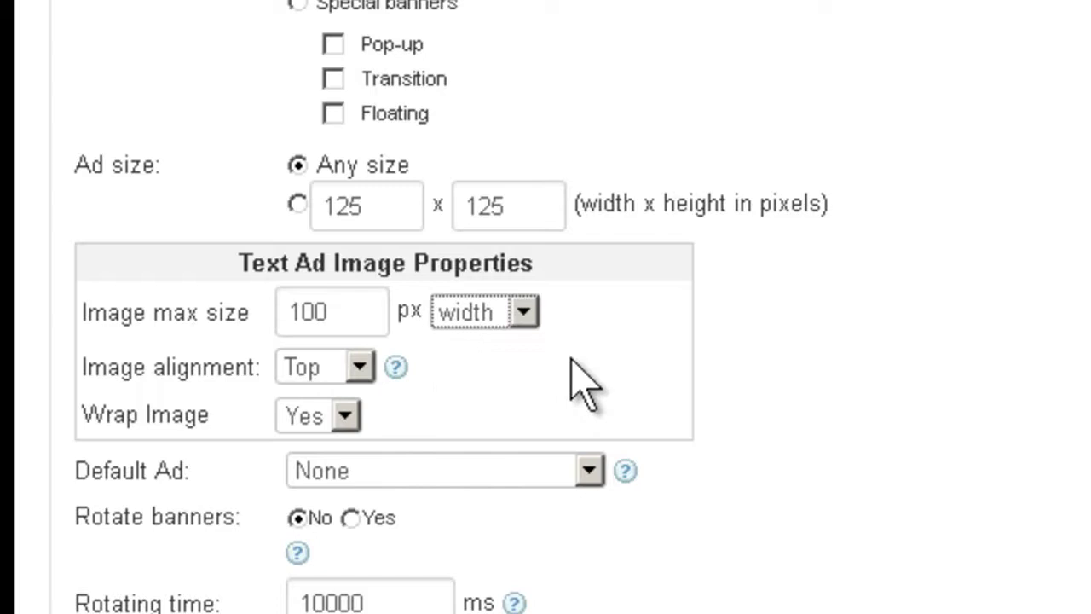
left_click(320, 373)
left_click(502, 418)
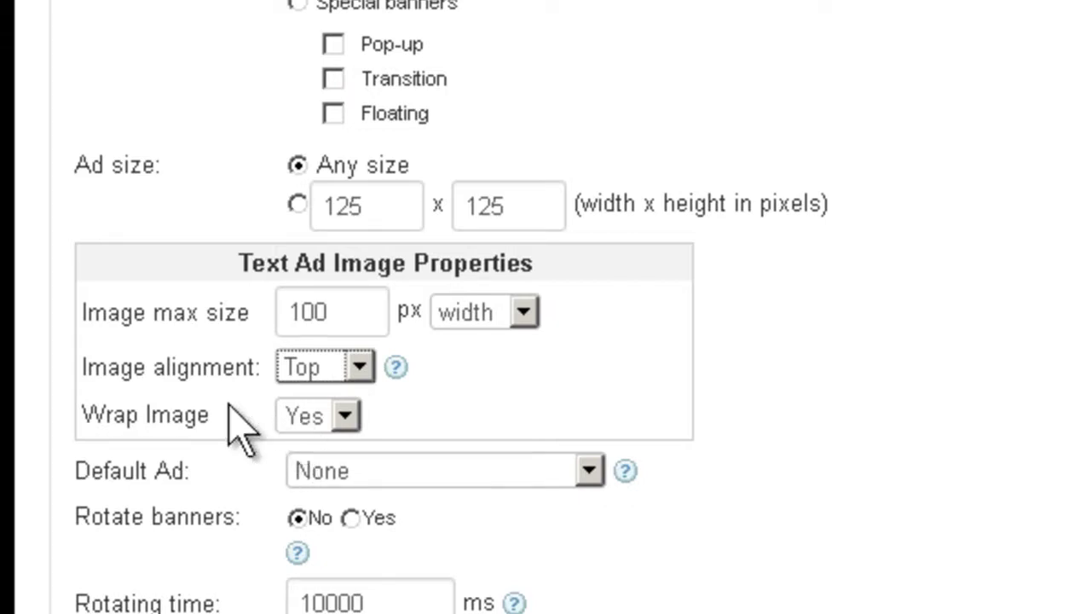
- Look through the ads offered as the zone's Default Ad without choosing one
scroll(237, 427, "down", 2)
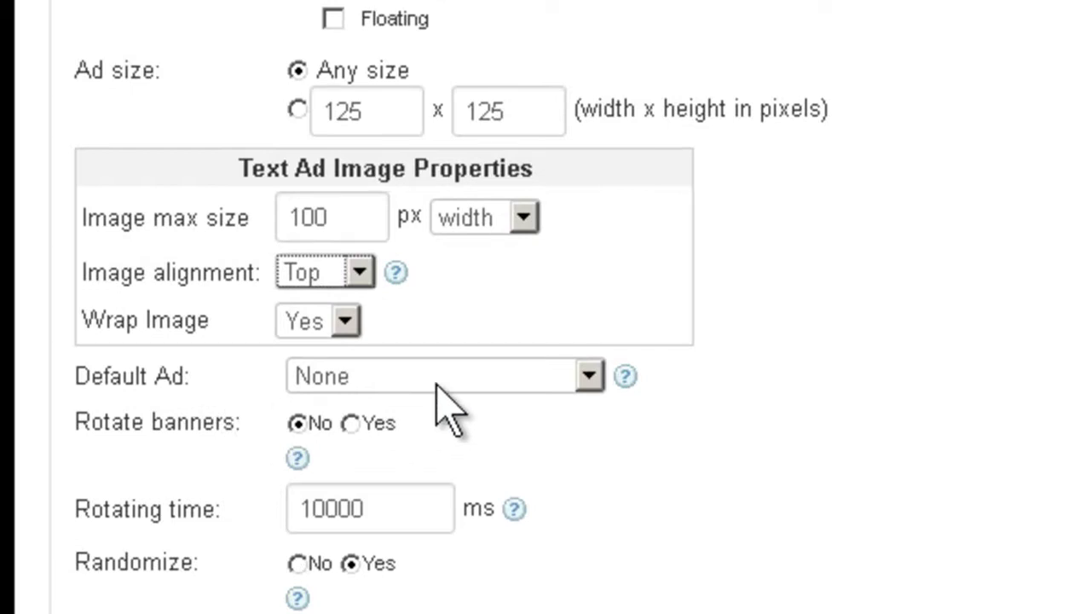
left_click(444, 394)
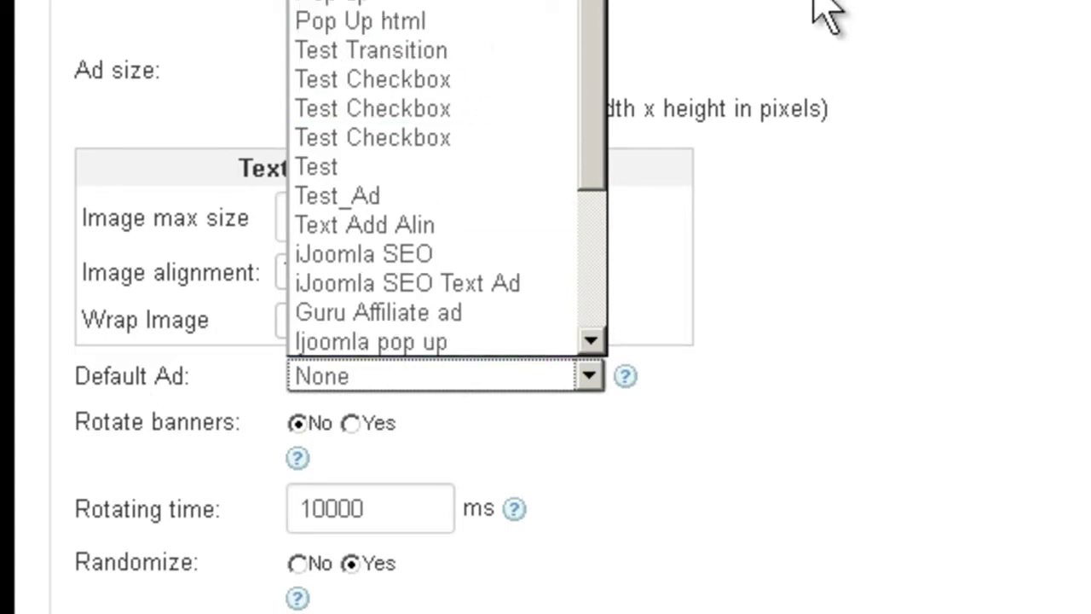
left_click(1055, 213)
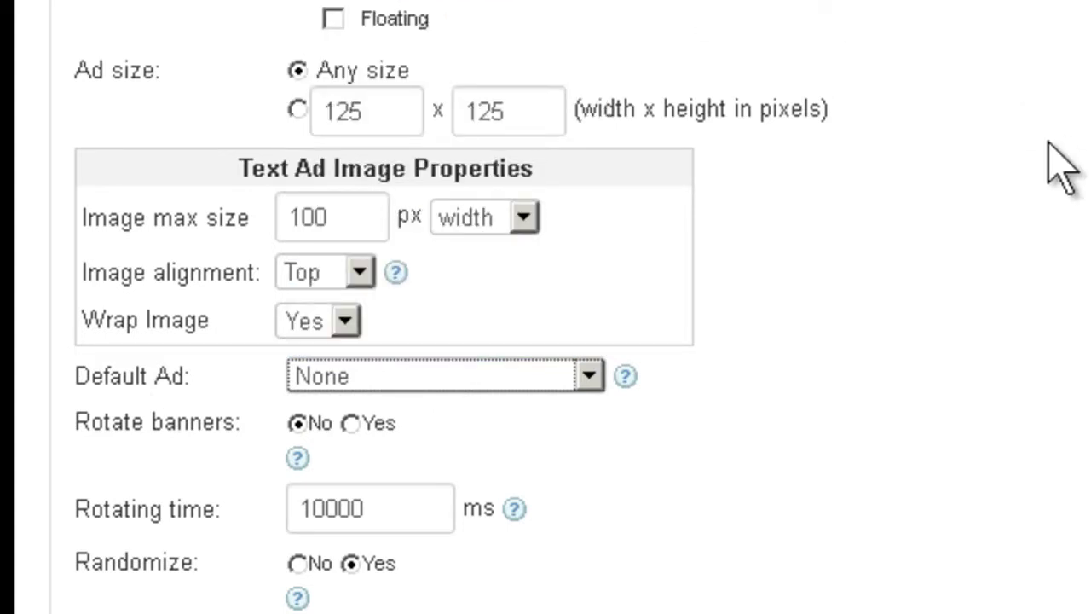
left_click(649, 501)
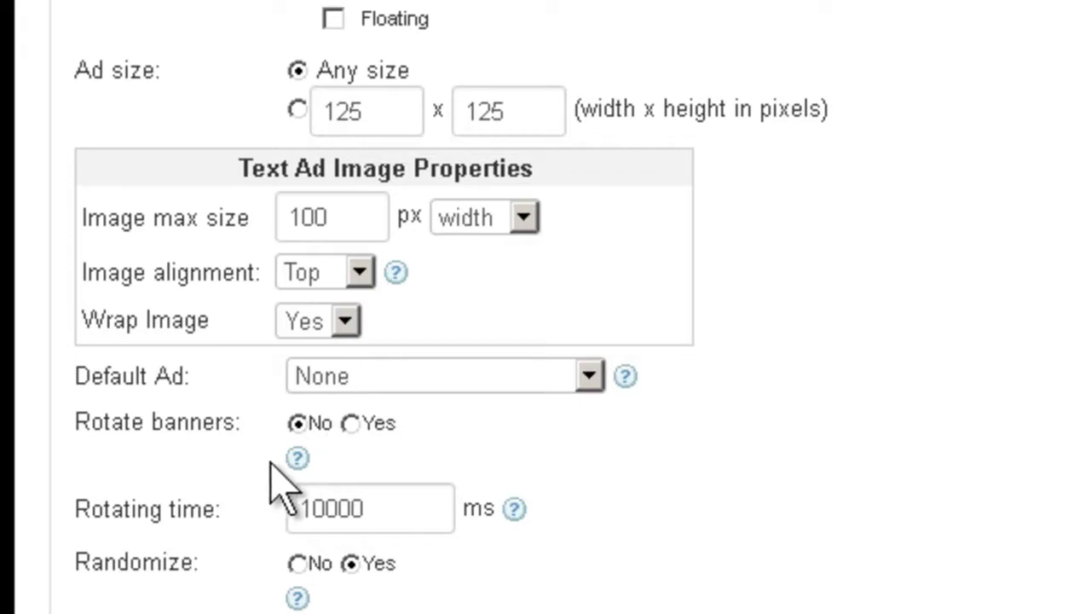
- Examine the Rotate banners option and highlight the Rotating time value
mouse_move(288, 468)
left_click_drag(300, 509, 262, 515)
left_click(455, 511)
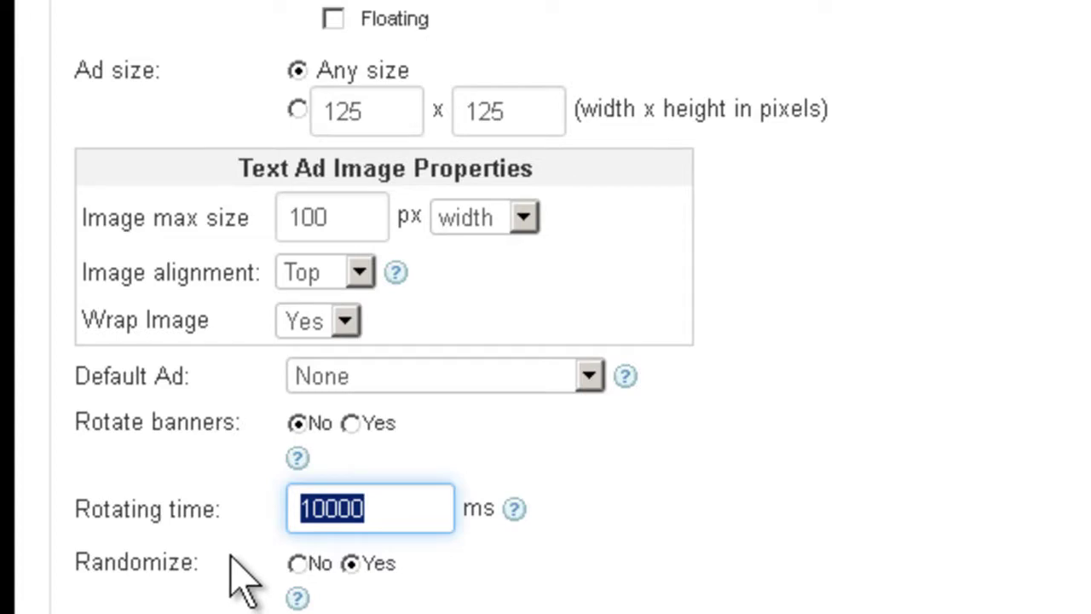
- Open the zone's Embed settings, select the entire embed script and review the remote Joomla module instructions
scroll(237, 578, "up", 10)
left_click(458, 358)
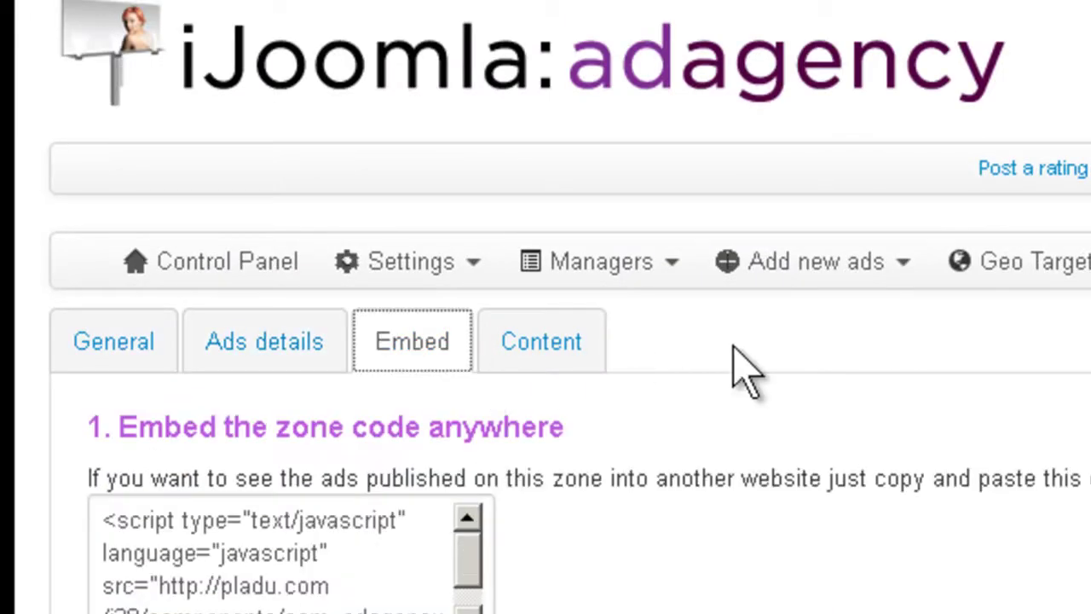
scroll(731, 366, "down", 4)
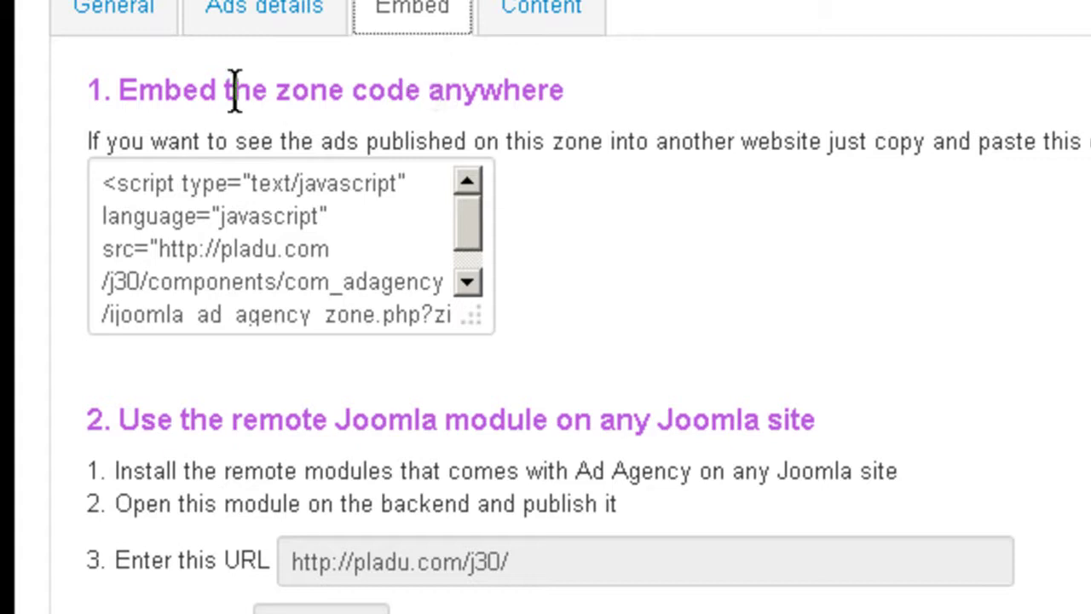
left_click_drag(94, 186, 503, 375)
left_click(467, 282)
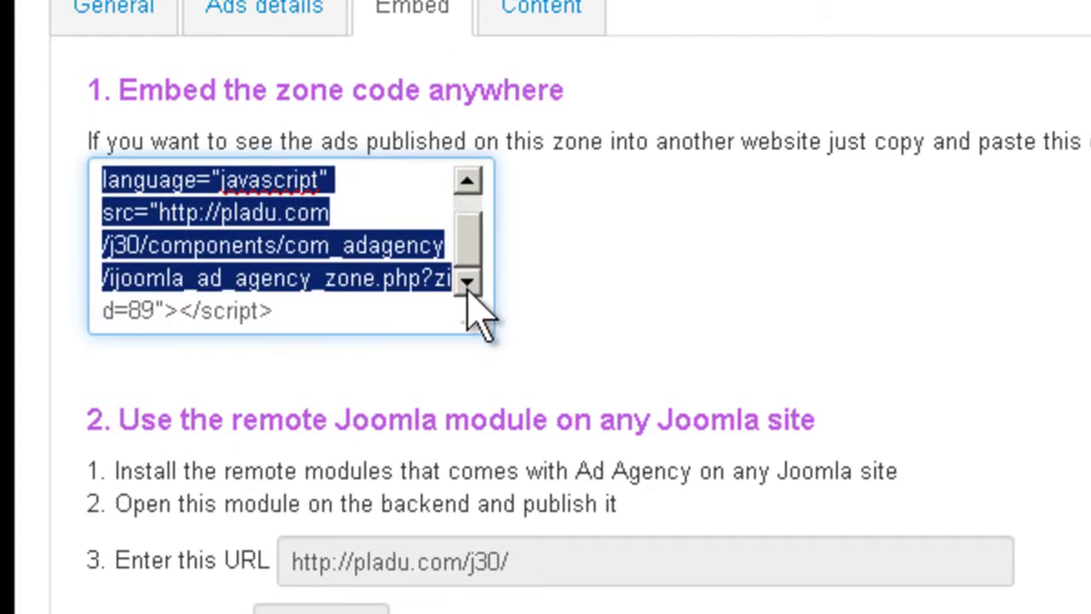
left_click(316, 314)
key("ctrl+a")
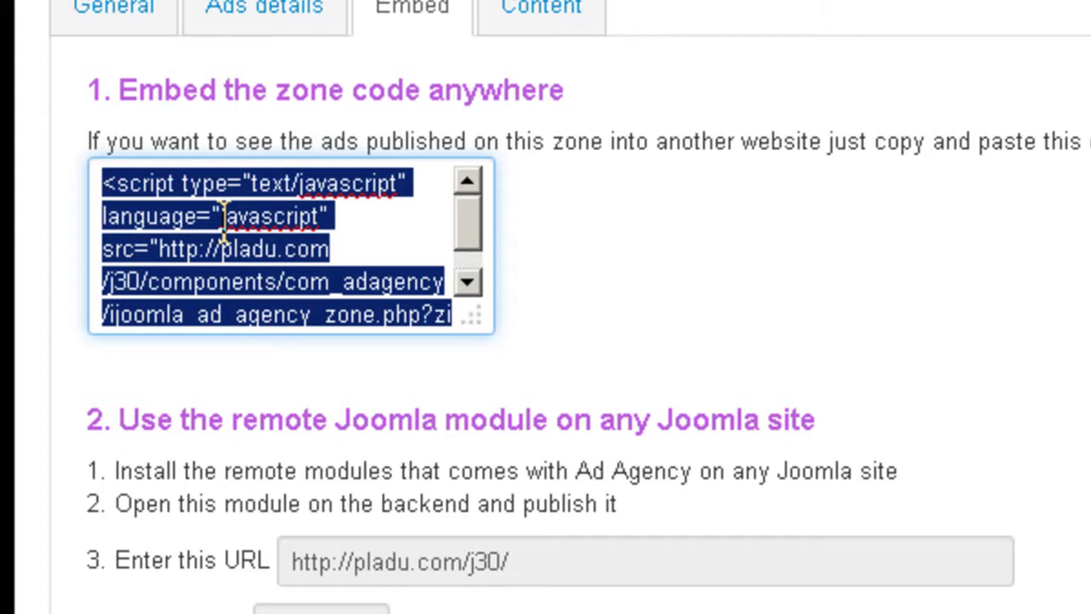
scroll(232, 239, "down", 2)
scroll(36, 384, "down", 2)
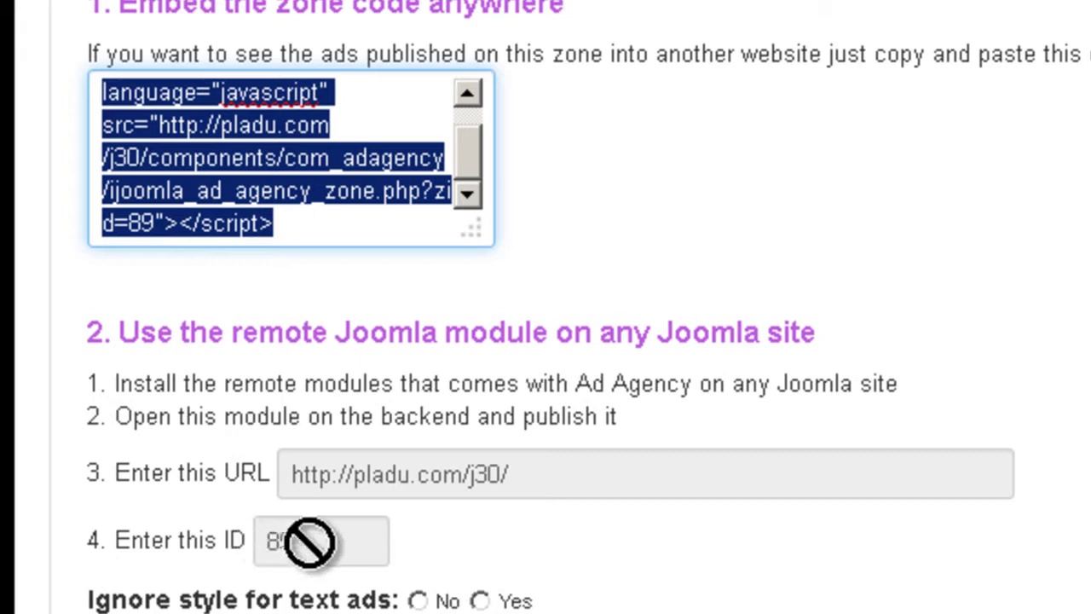
- Open the zone's Content settings and review the content editor with its visibility and location options
scroll(572, 388, "up", 5)
left_click(543, 319)
left_click(542, 315)
scroll(853, 397, "down", 5)
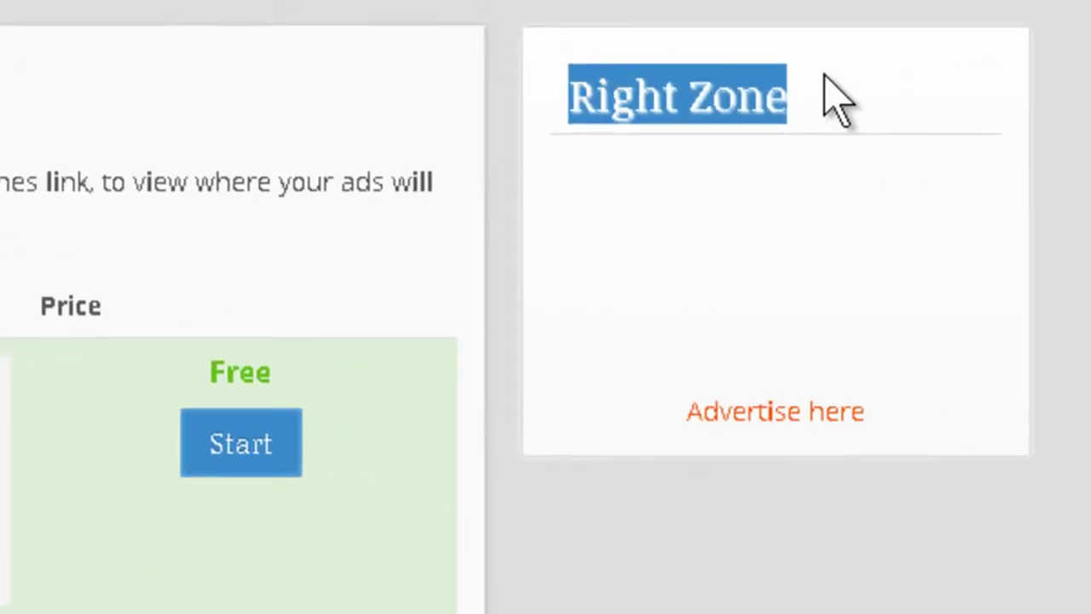
left_click(835, 98)
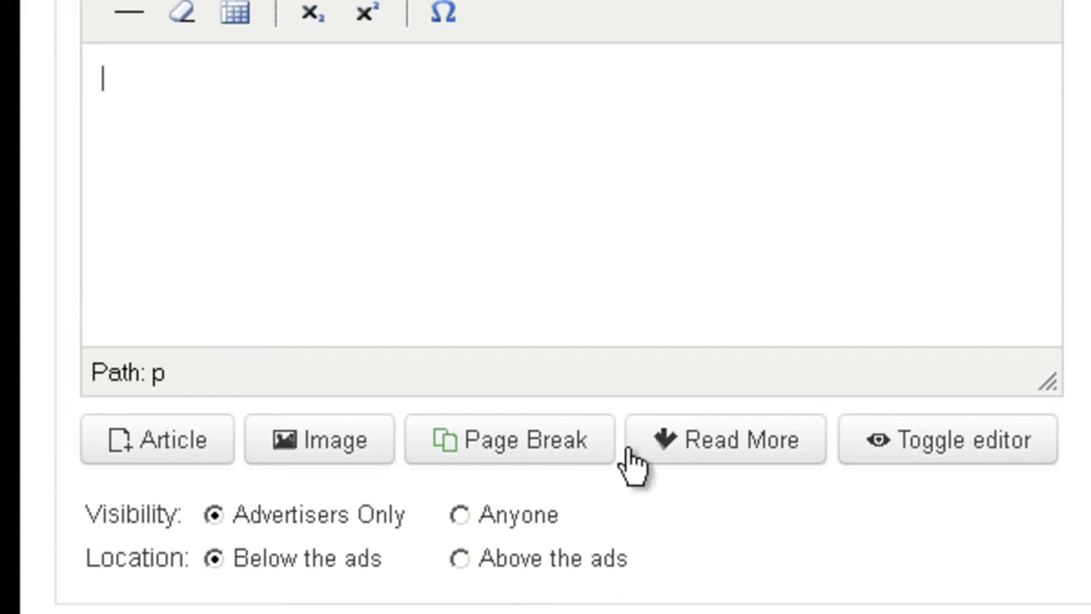
scroll(628, 465, "up", 5)
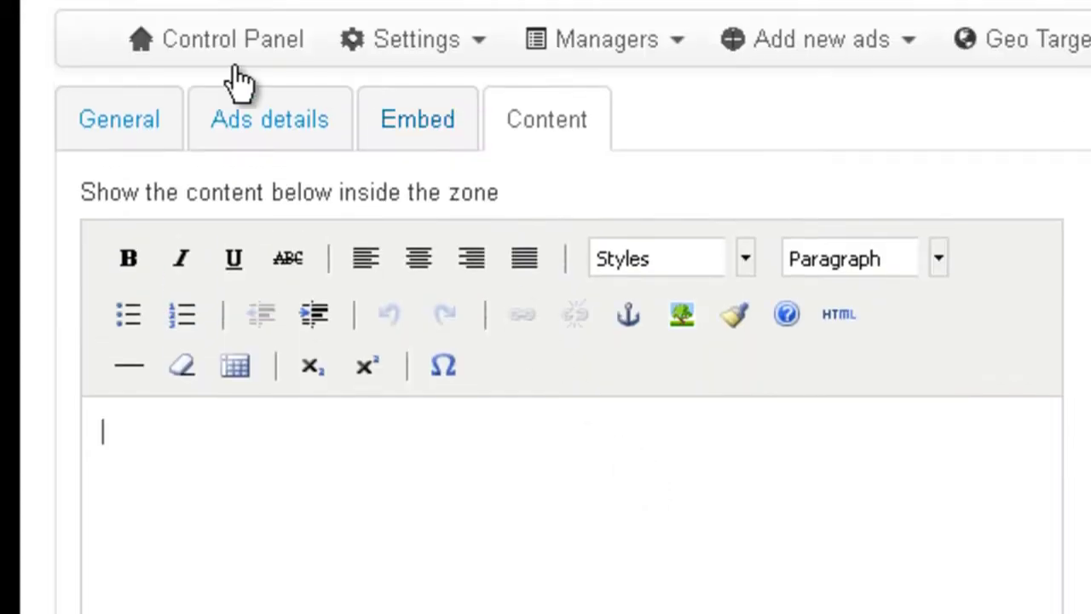